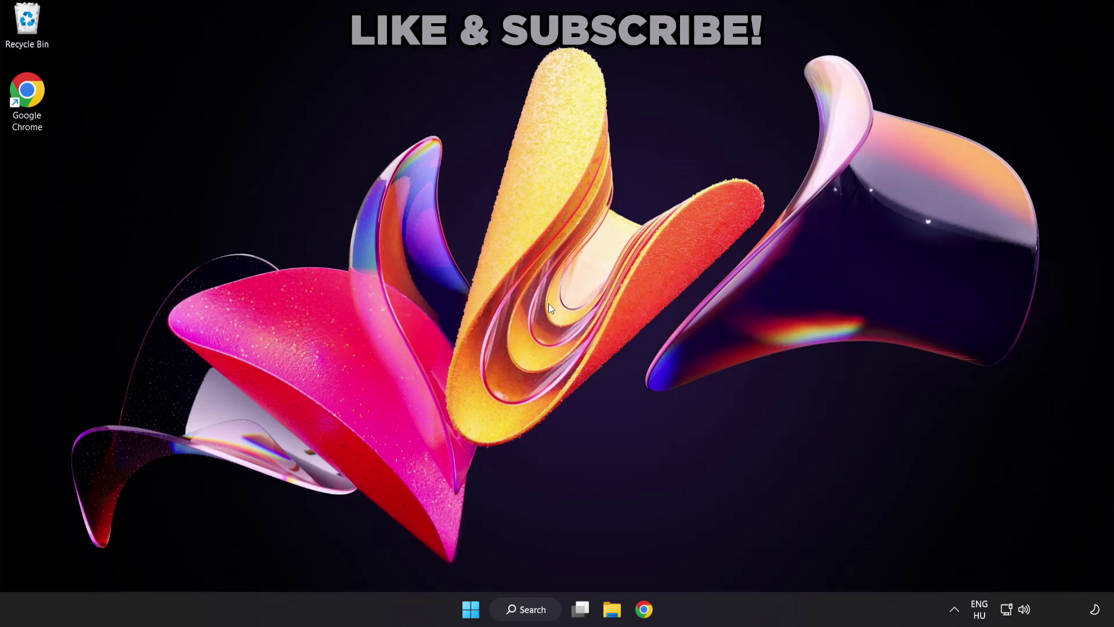
Step: Search Windows for 'device manager' so Device Manager appears as the best match
{"action": "left_click", "coordinate": [538, 616]}
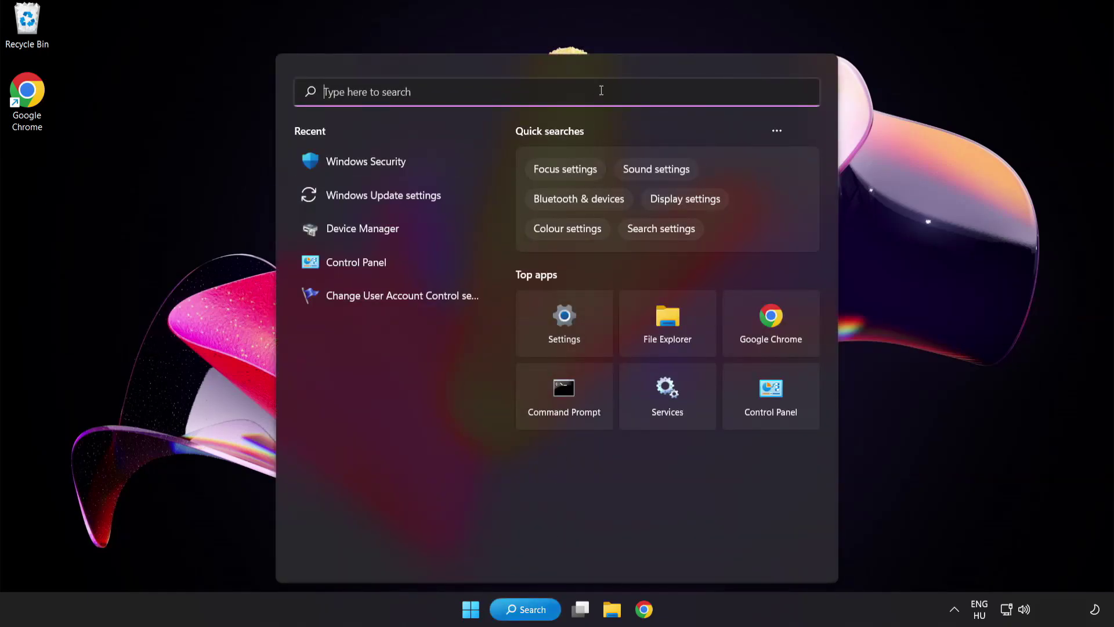
{"action": "type", "text": "device ma"}
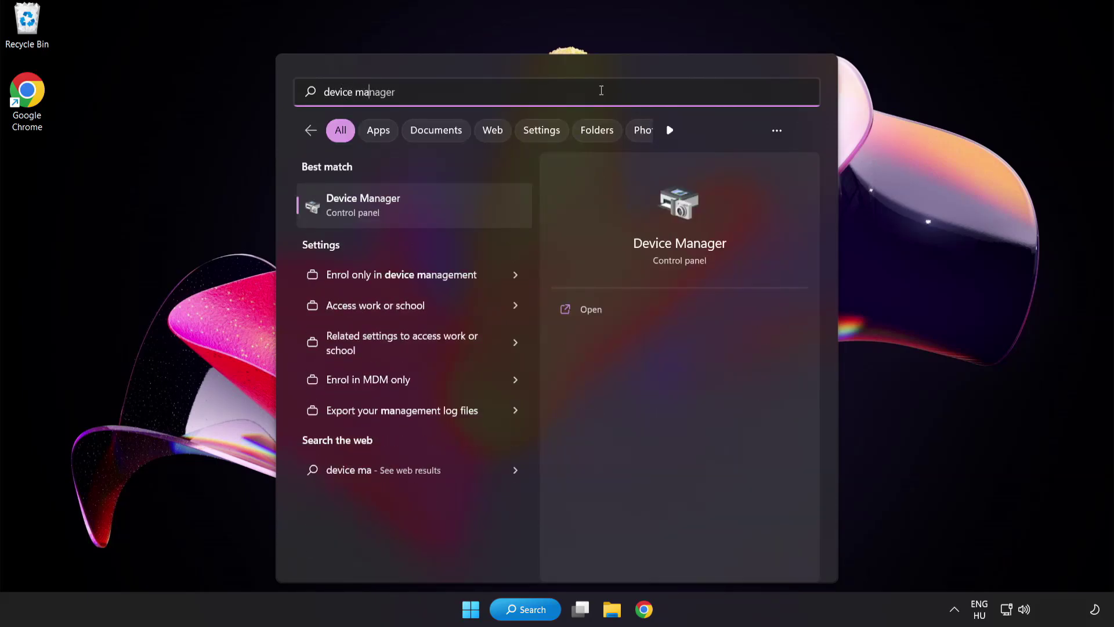
{"action": "type", "text": "nager"}
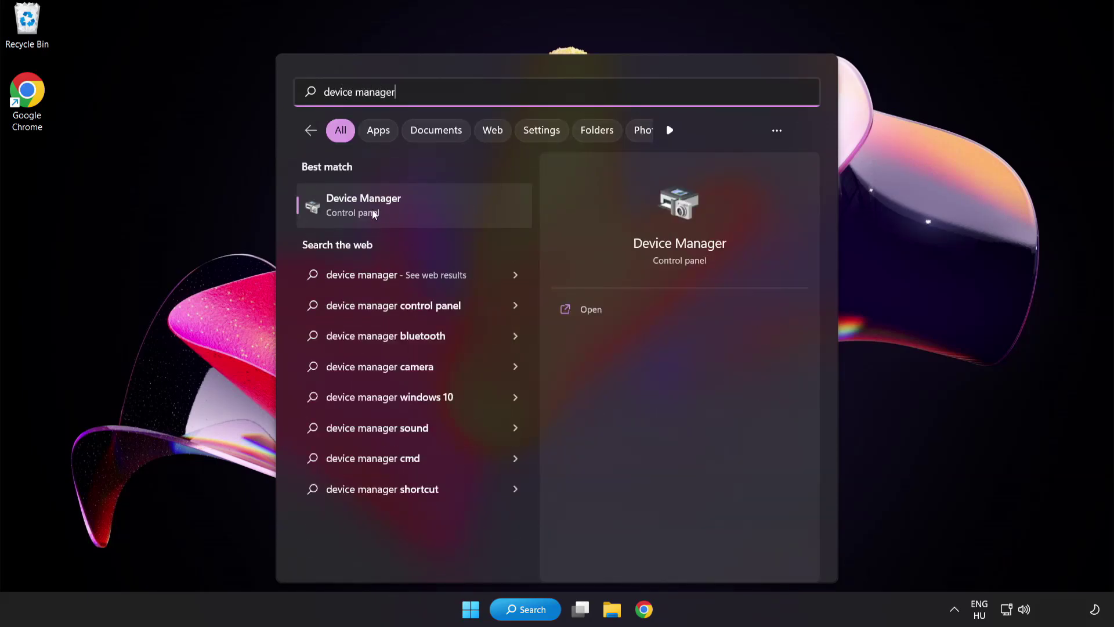
Step: Open Device Manager, expand Display adapters and bring up the VMware SVGA 3D adapter's context menu
{"action": "left_click", "coordinate": [445, 210]}
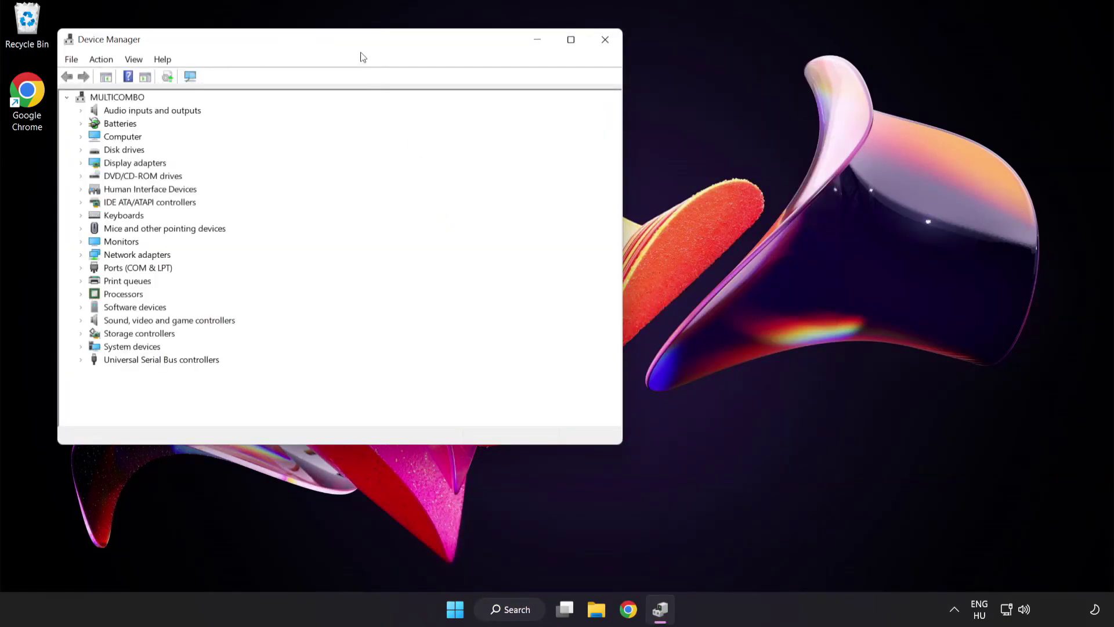
{"action": "left_click_drag", "start_coordinate": [360, 44], "coordinate": [545, 114]}
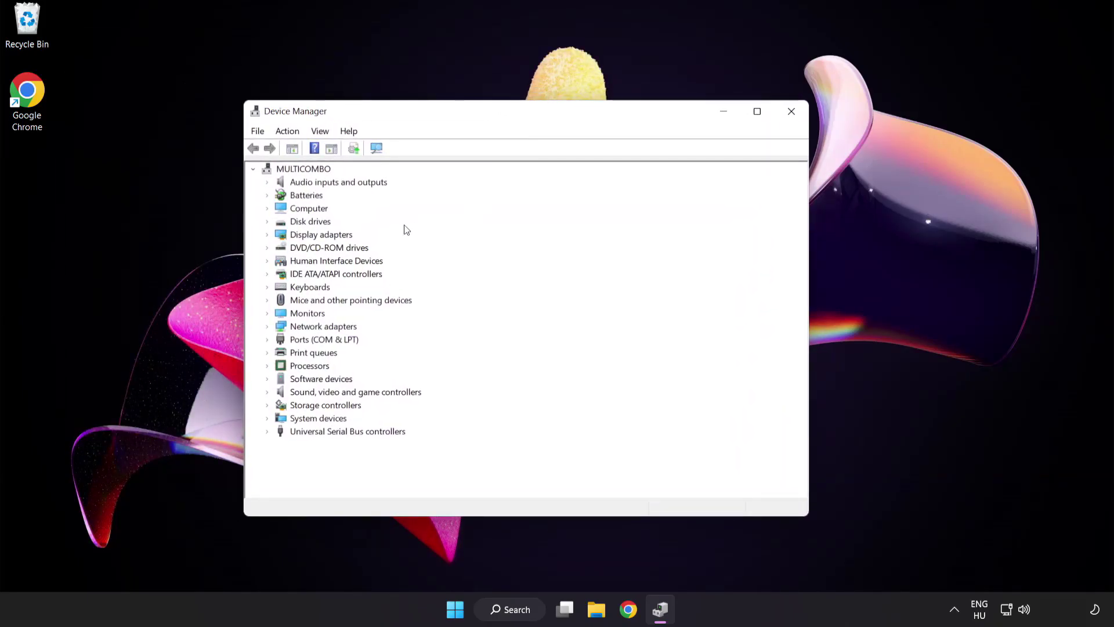
{"action": "left_click", "coordinate": [334, 236]}
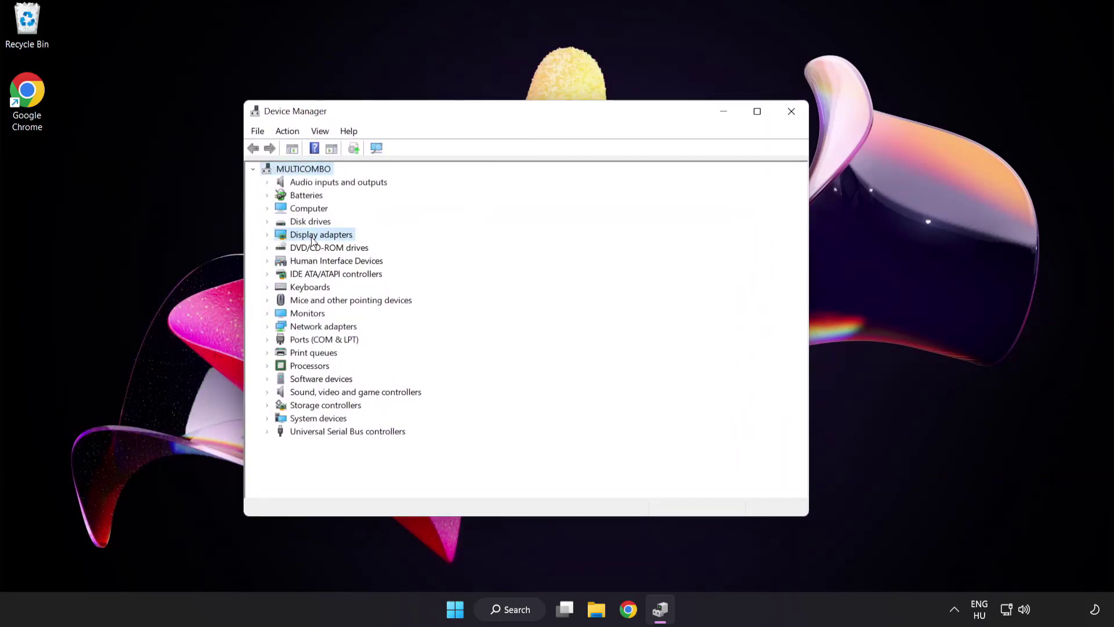
{"action": "left_click", "coordinate": [267, 235]}
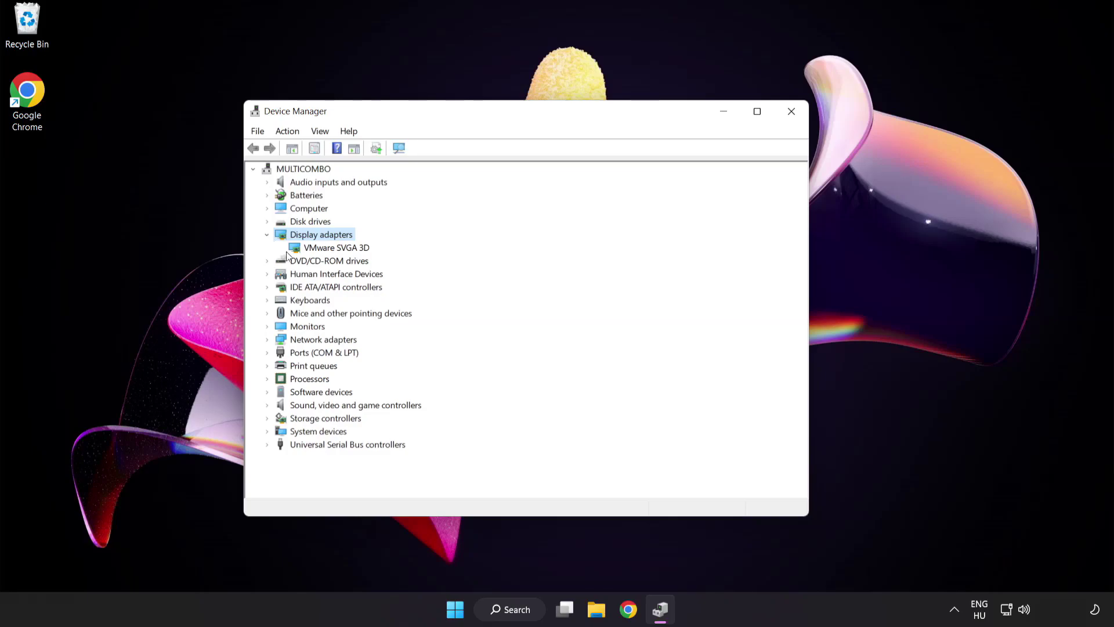
{"action": "left_click", "coordinate": [288, 251]}
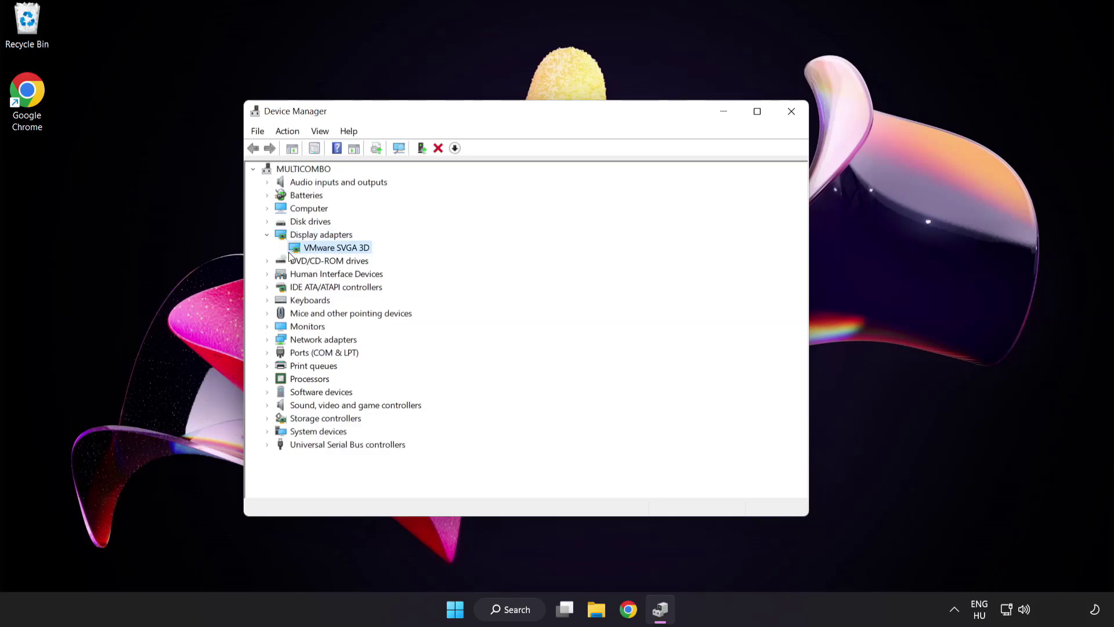
{"action": "right_click", "coordinate": [327, 249]}
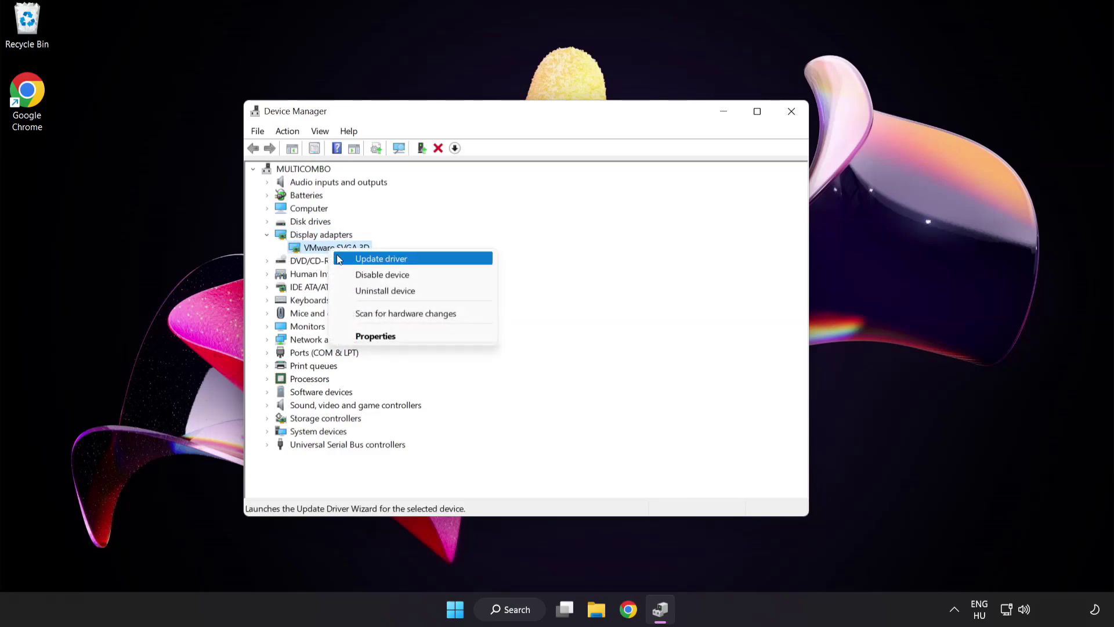
Step: Search automatically for a VMware SVGA 3D driver, confirm the best one is installed, and close the wizard
{"action": "left_click", "coordinate": [433, 259]}
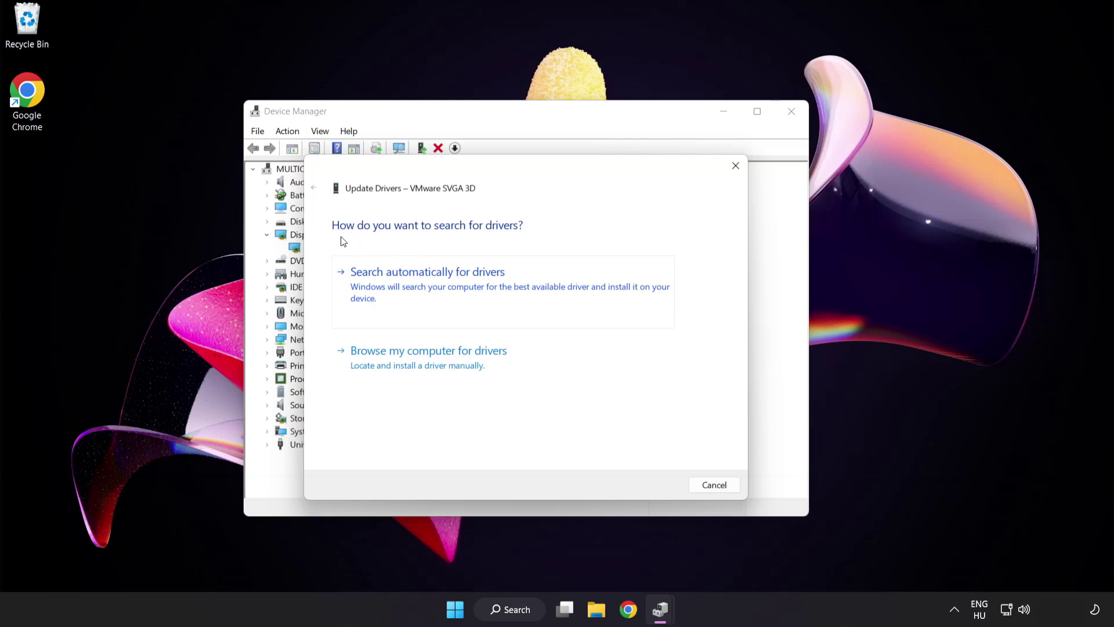
{"action": "left_click", "coordinate": [486, 289]}
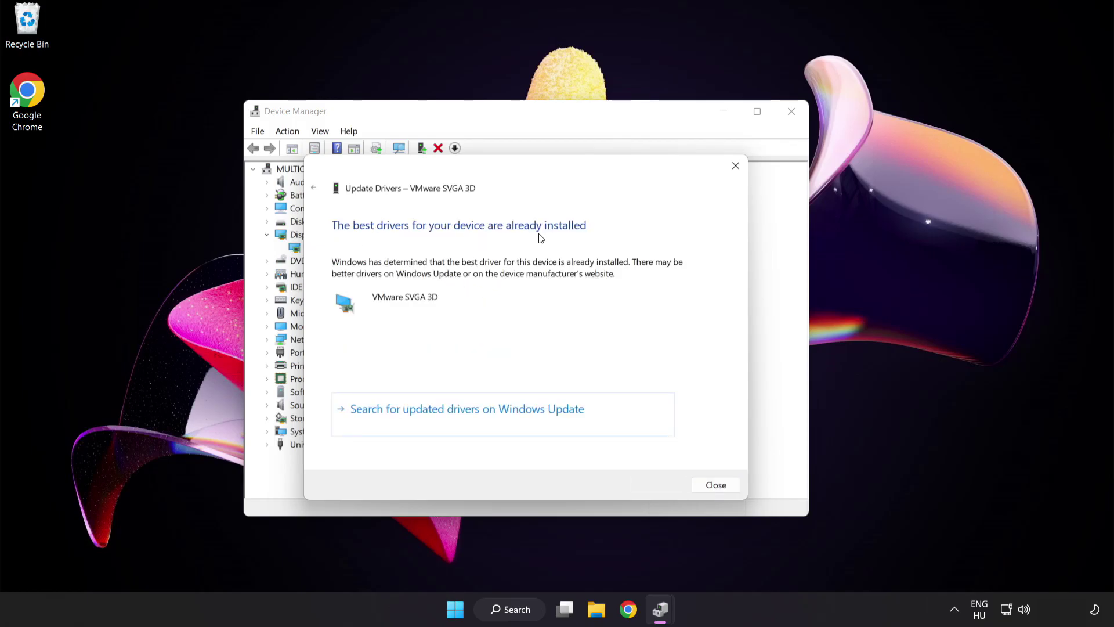
{"action": "left_click", "coordinate": [713, 485]}
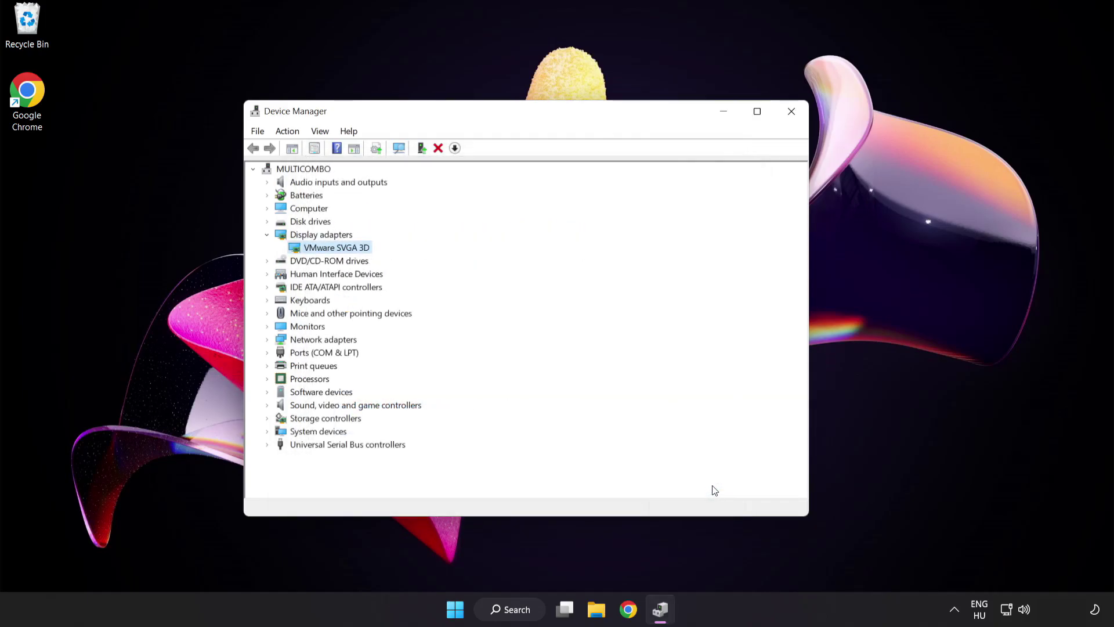
Step: Close Device Manager, run a Windows Update check showing the PC up to date, then close Settings
{"action": "left_click", "coordinate": [793, 111]}
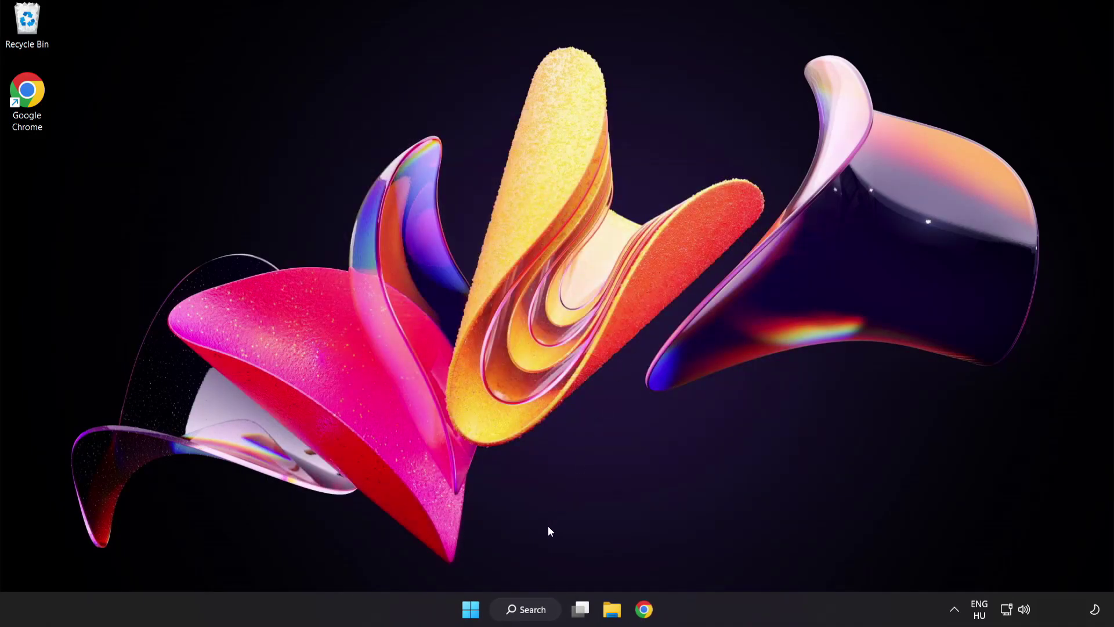
{"action": "left_click", "coordinate": [526, 609]}
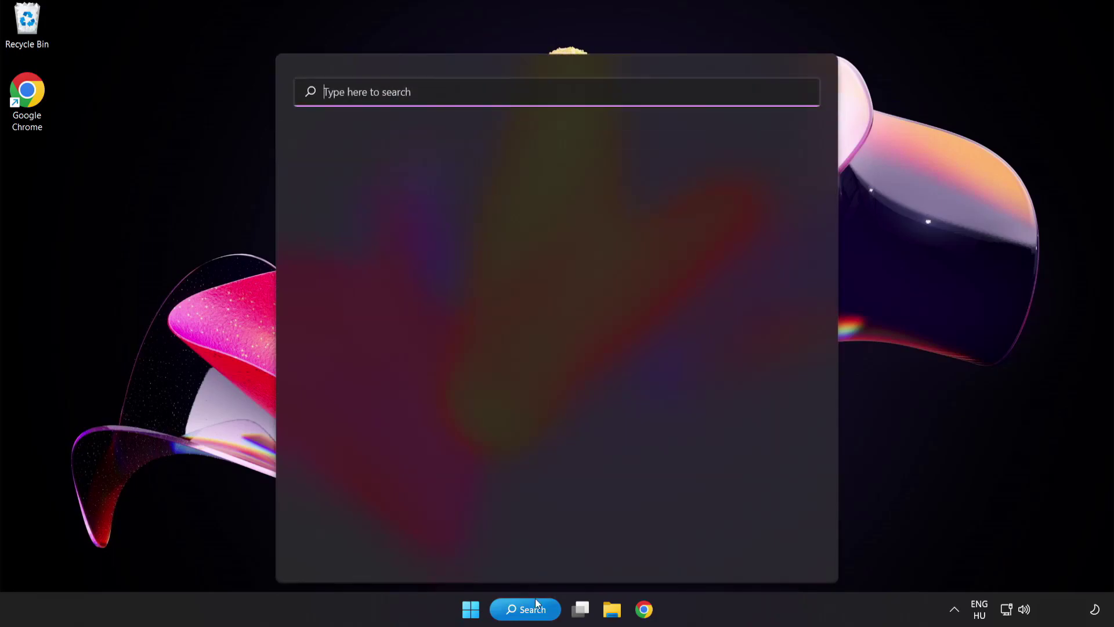
{"action": "type", "text": "update"}
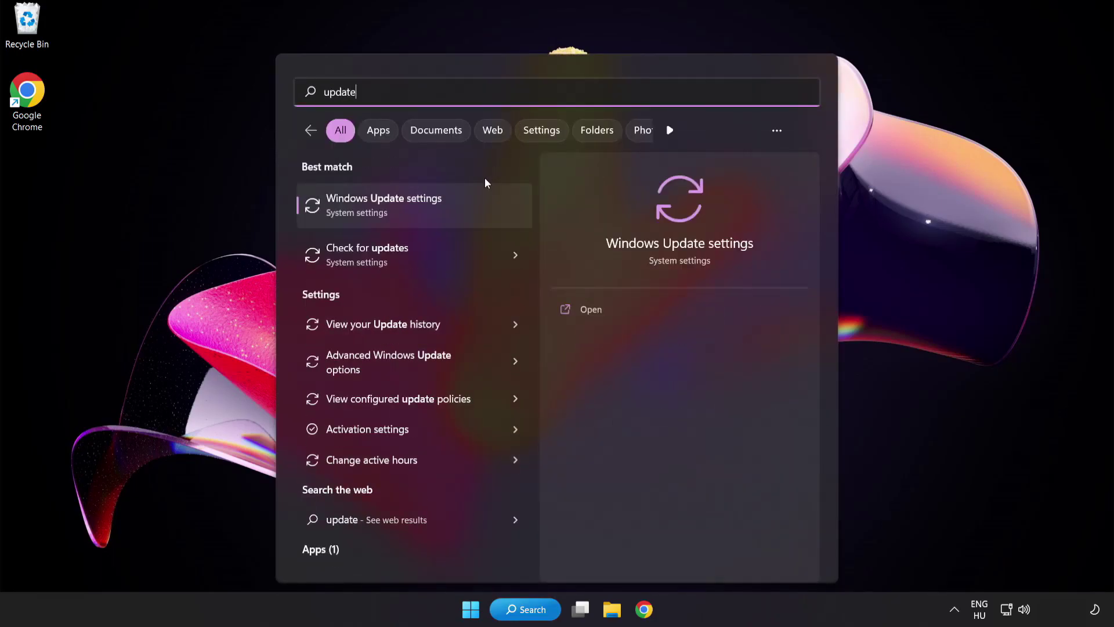
{"action": "left_click", "coordinate": [426, 213]}
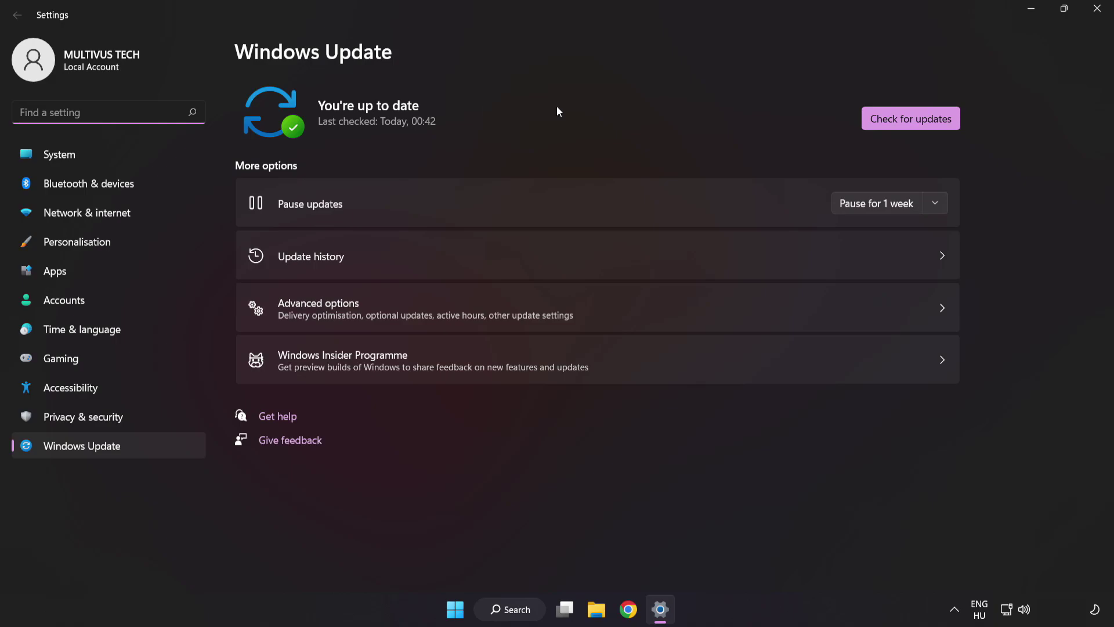
{"action": "left_click", "coordinate": [907, 125]}
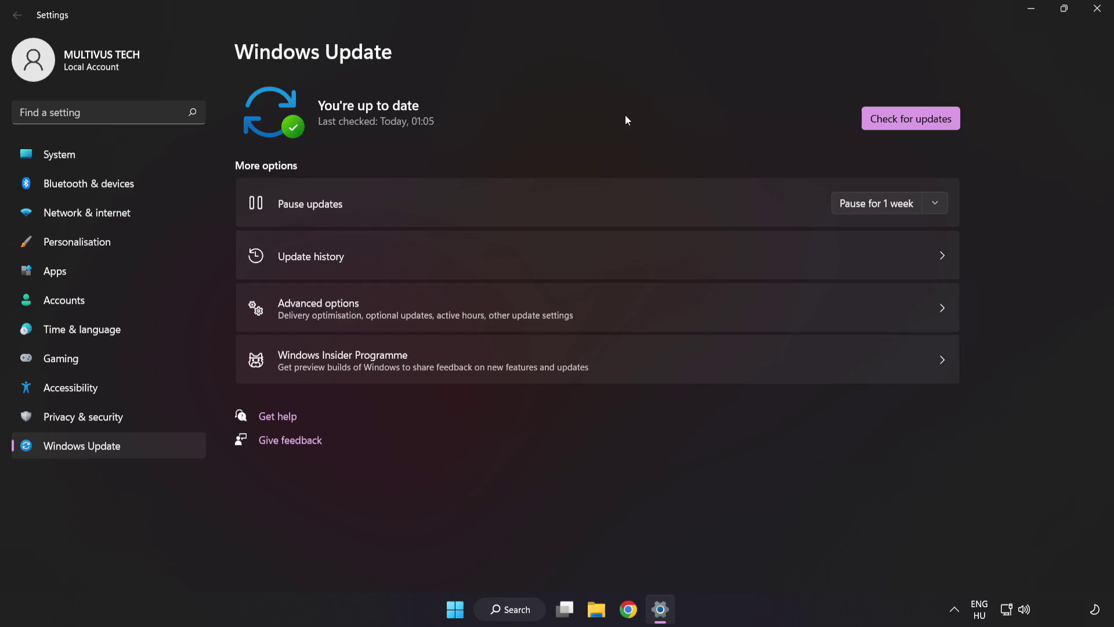
{"action": "left_click", "coordinate": [1096, 11]}
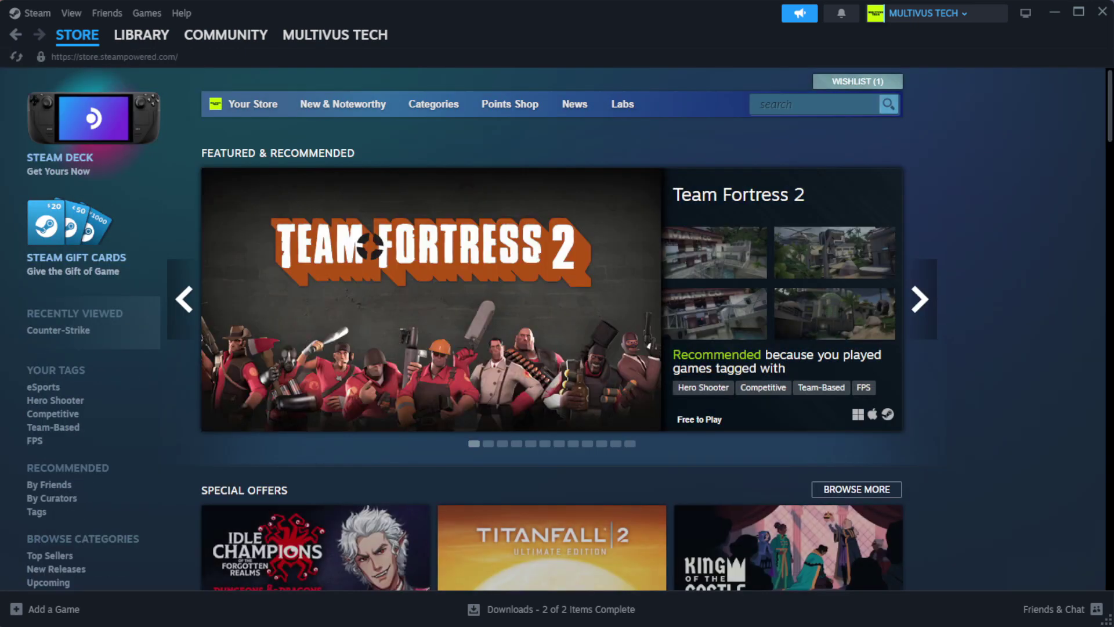
Step: Switch Steam to Library Home and bring up options for YOUR NOT WORKING GAME
{"action": "mouse_move", "coordinate": [158, 41]}
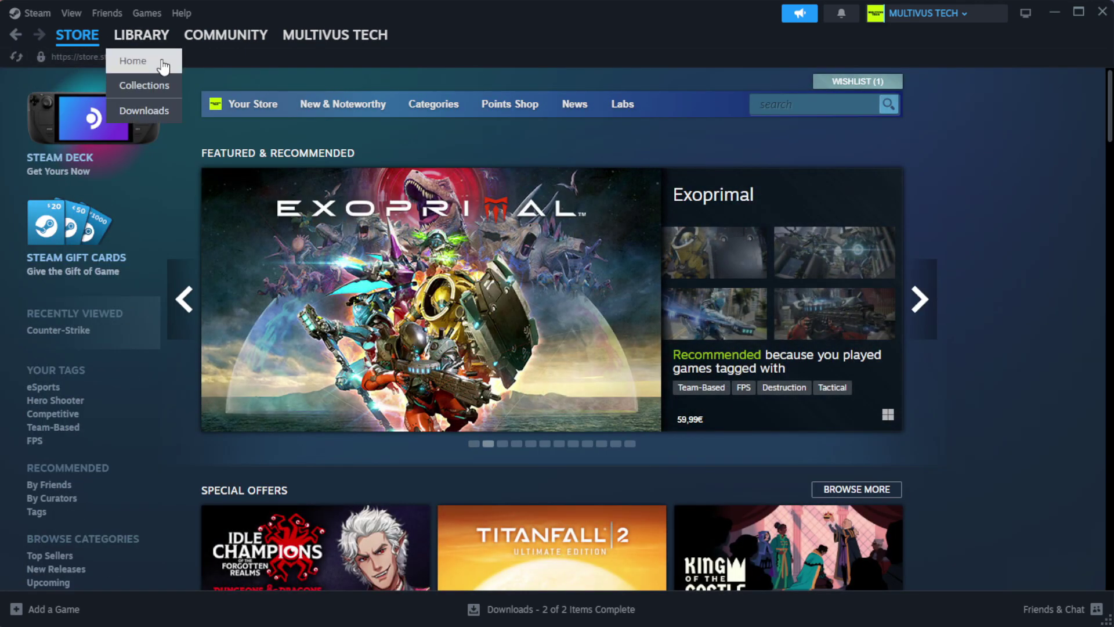
{"action": "left_click", "coordinate": [129, 60]}
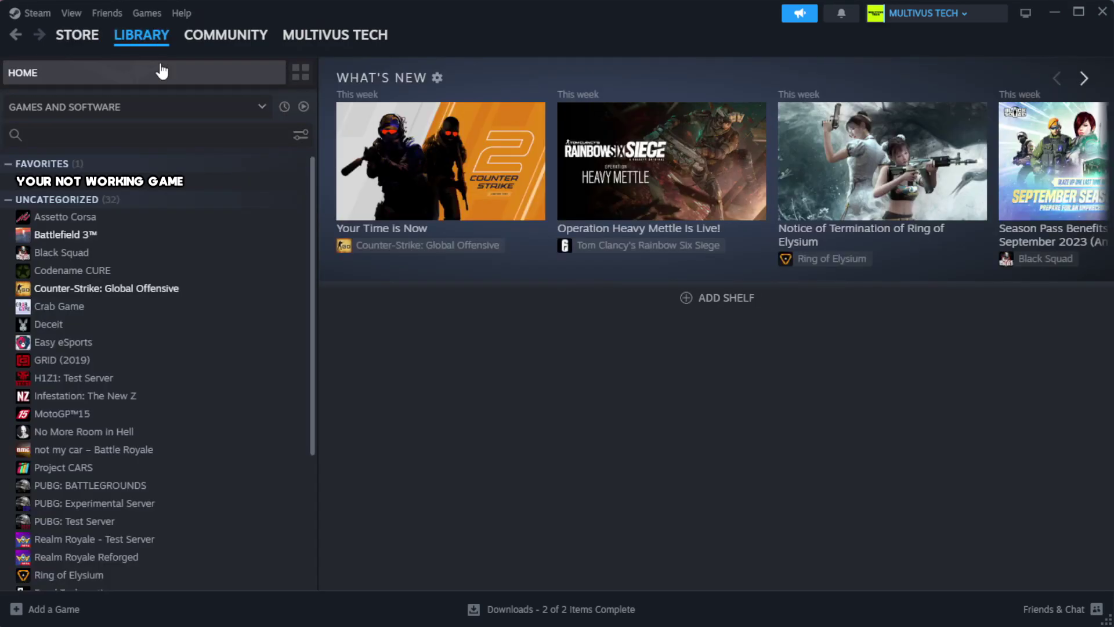
{"action": "right_click", "coordinate": [274, 183]}
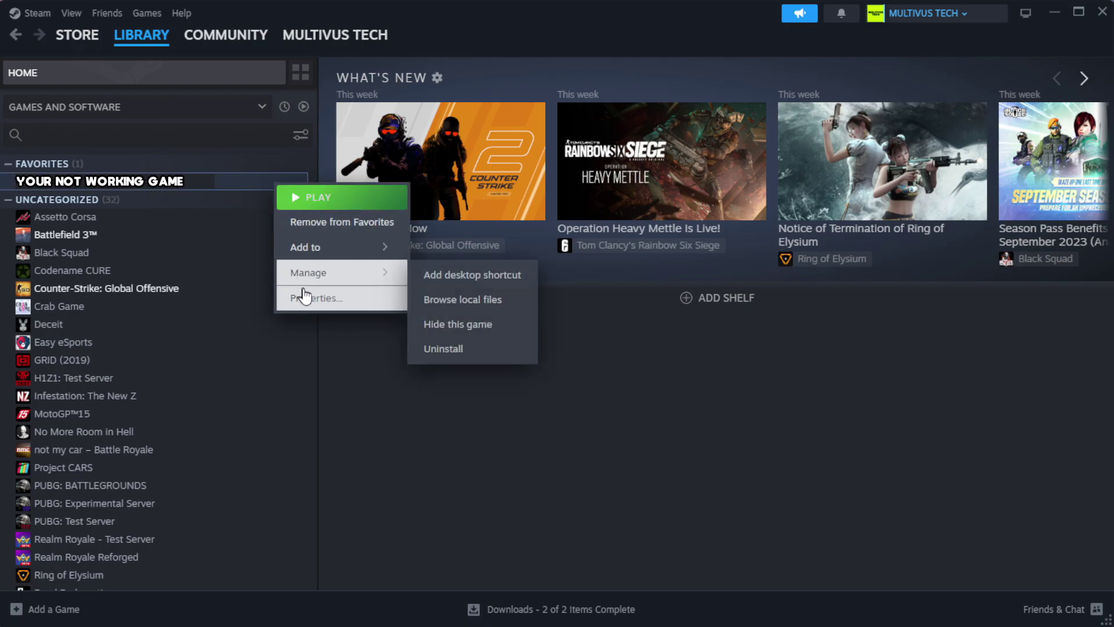
Step: Verify YOUR NOT WORKING GAME's files under Properties > Installed Files, validating all 1039 files
{"action": "left_click", "coordinate": [352, 303]}
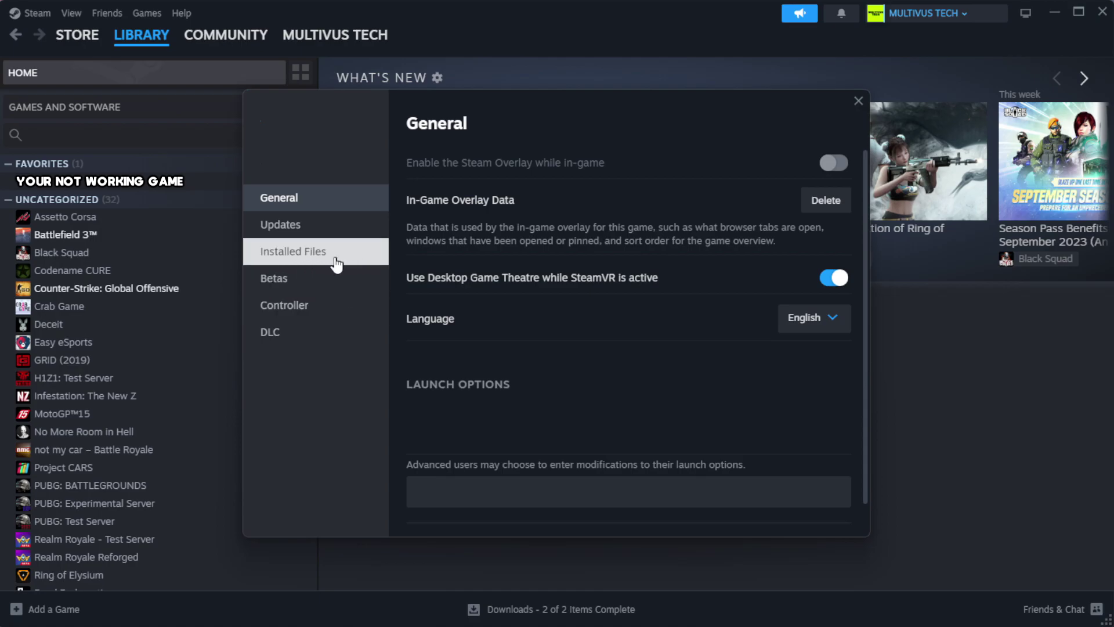
{"action": "left_click", "coordinate": [366, 264]}
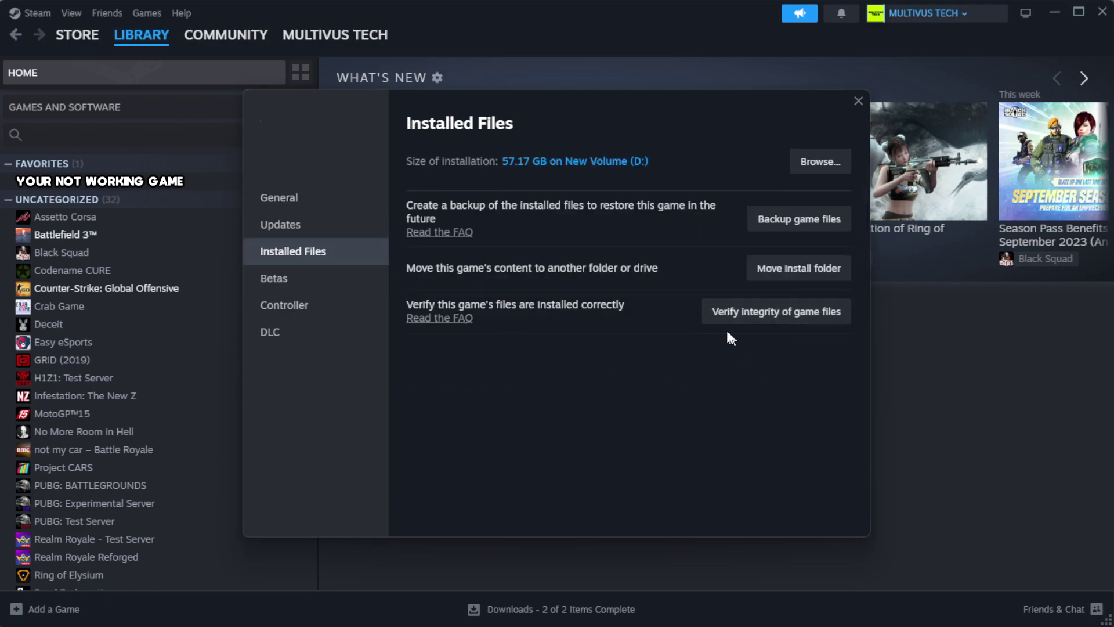
{"action": "left_click", "coordinate": [783, 324]}
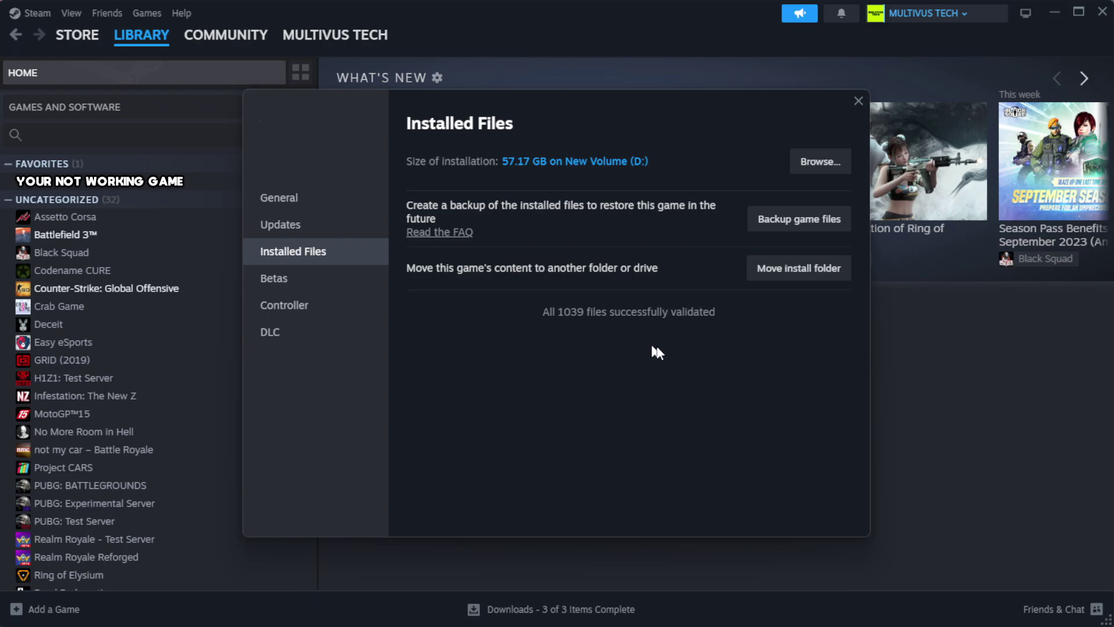
Step: Browse to the game's install folder and open the YOUR NOT WORKING GAME shortcut's Properties
{"action": "left_click", "coordinate": [818, 163]}
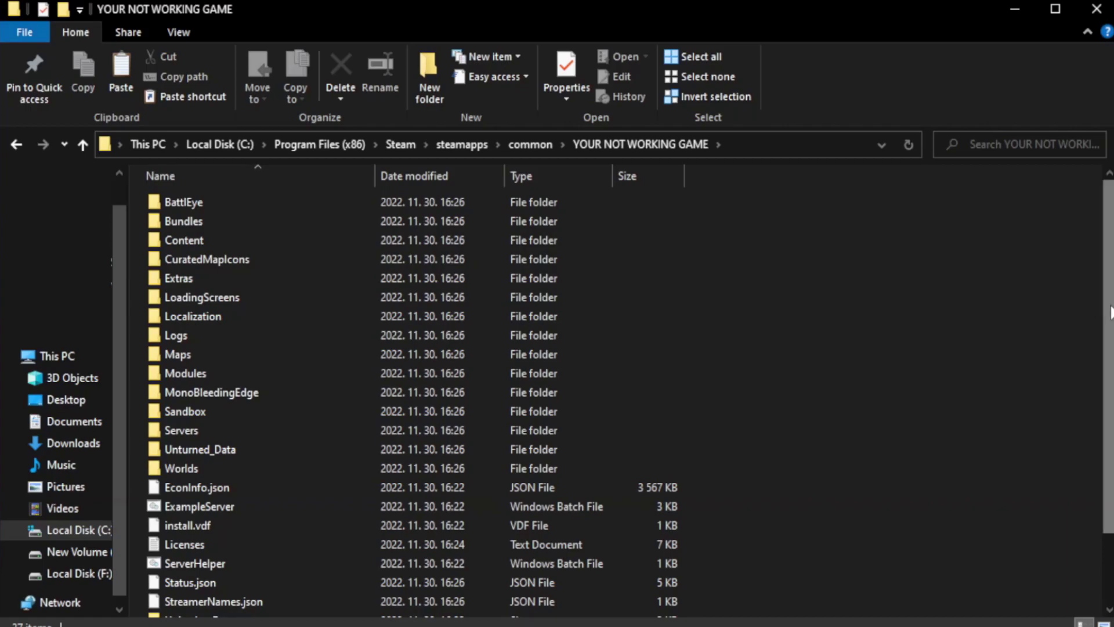
{"action": "scroll", "coordinate": [1110, 377], "scroll_direction": "down", "scroll_amount": 2}
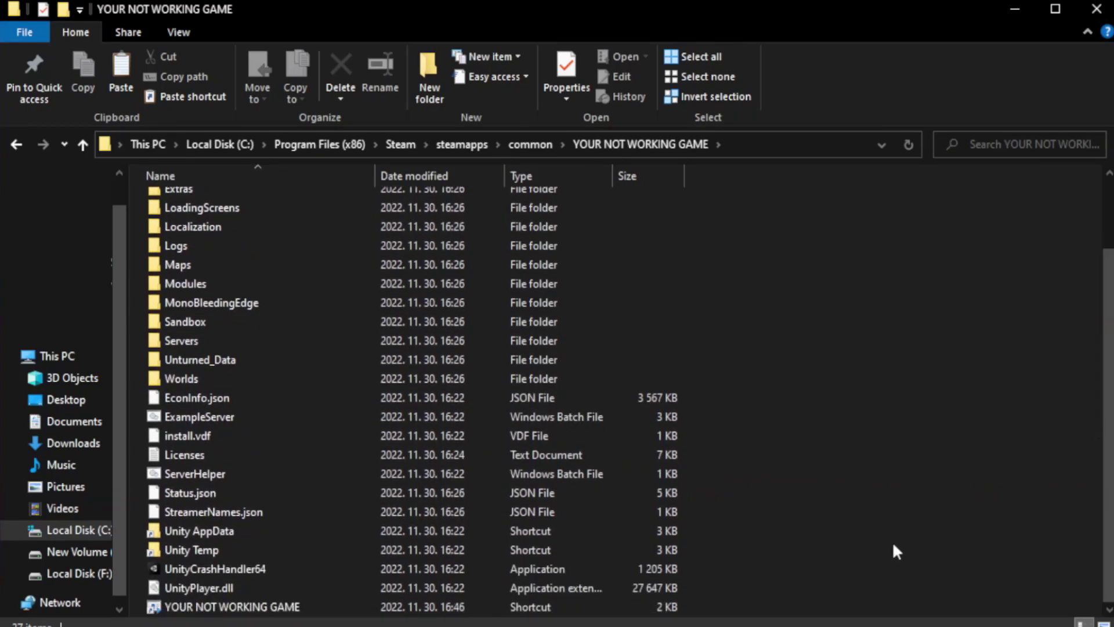
{"action": "left_click", "coordinate": [432, 607]}
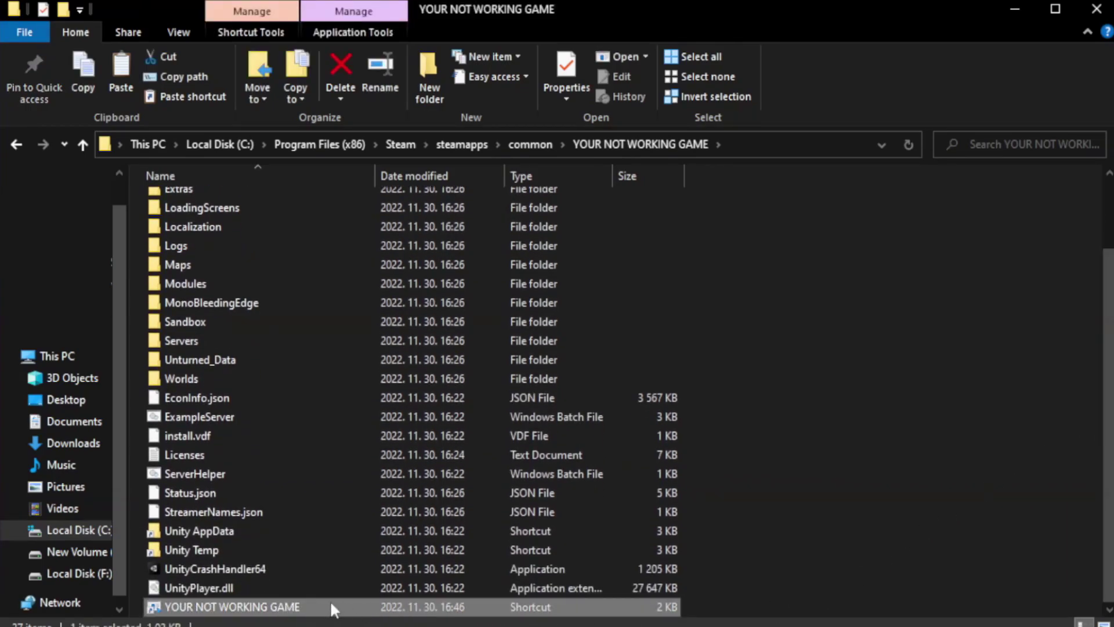
{"action": "right_click", "coordinate": [371, 608]}
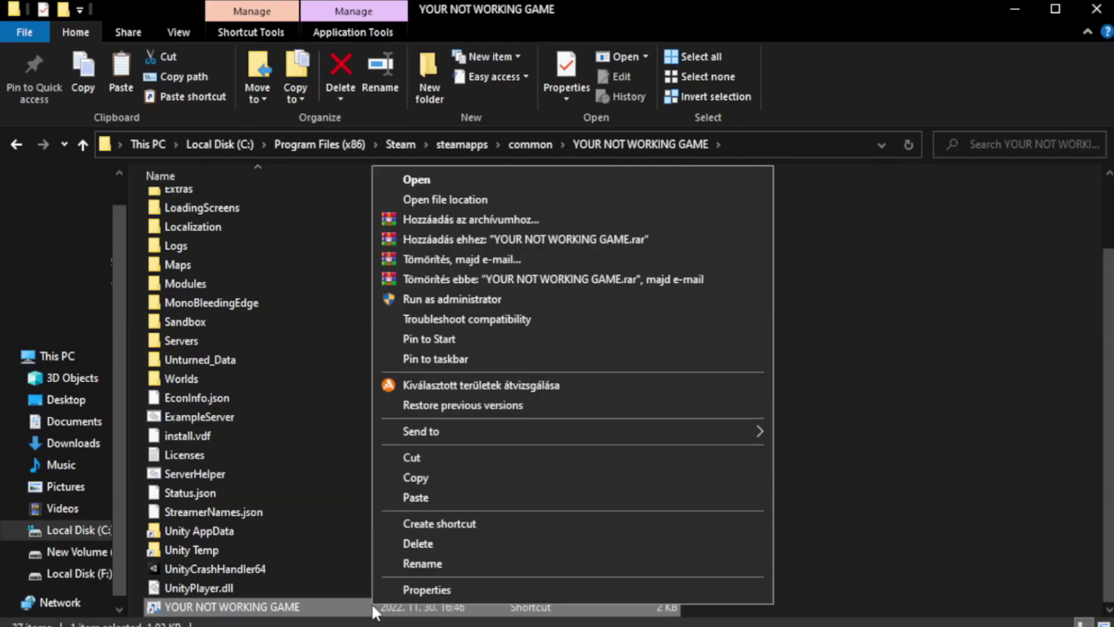
{"action": "left_click", "coordinate": [569, 590]}
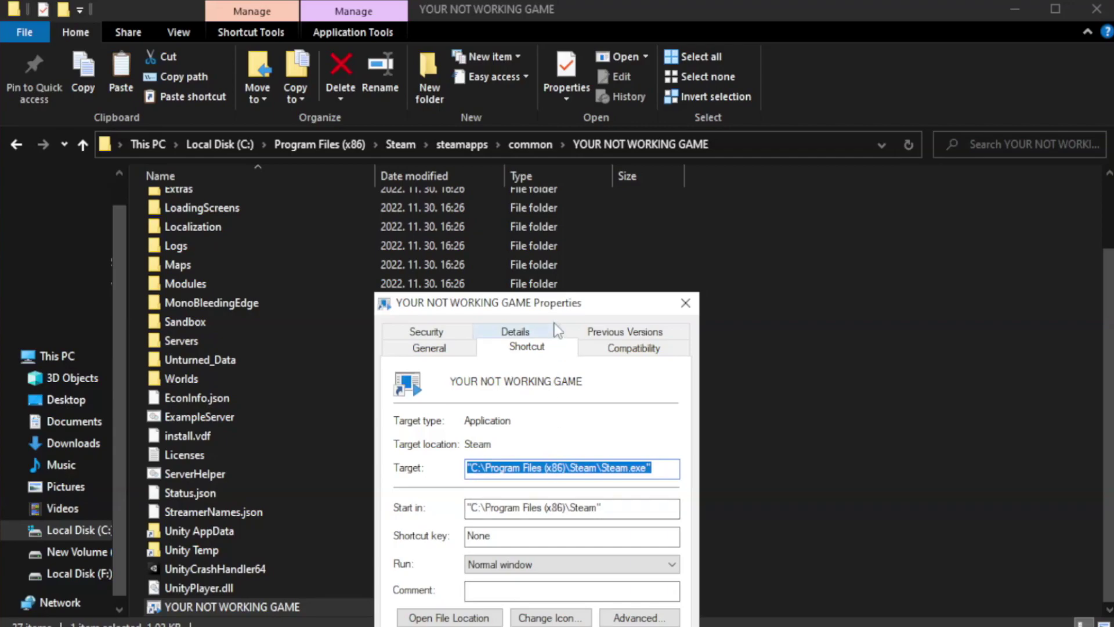
{"action": "left_click_drag", "start_coordinate": [560, 306], "coordinate": [560, 115]}
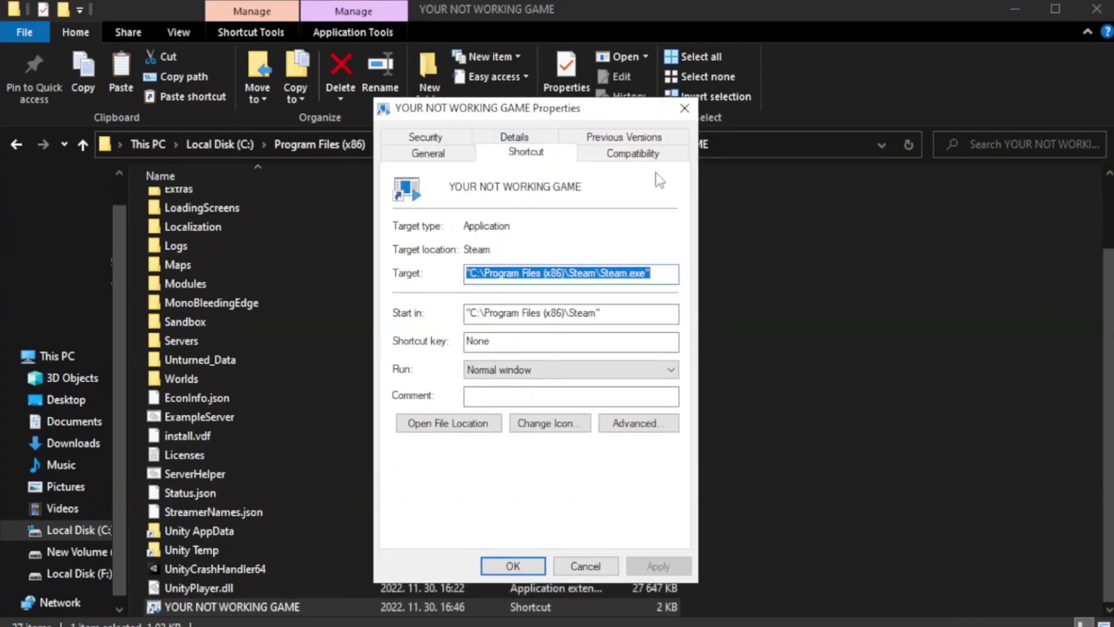
Step: Set the shortcut to Windows 8 compatibility mode, running as administrator, and apply the changes
{"action": "left_click", "coordinate": [626, 157]}
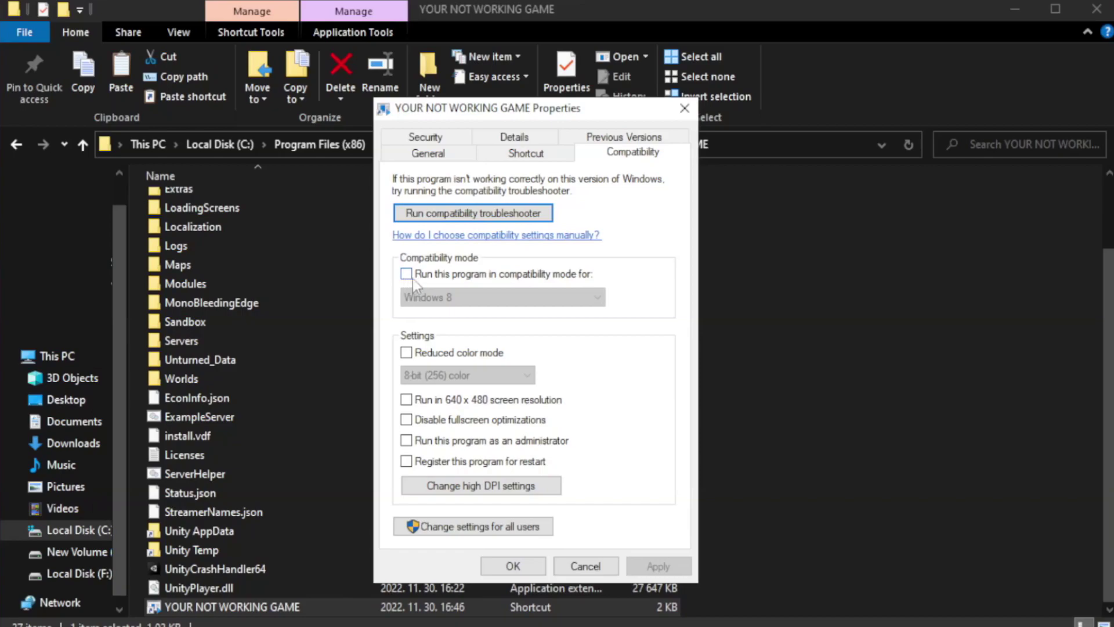
{"action": "left_click", "coordinate": [443, 277]}
{"action": "left_click", "coordinate": [470, 293]}
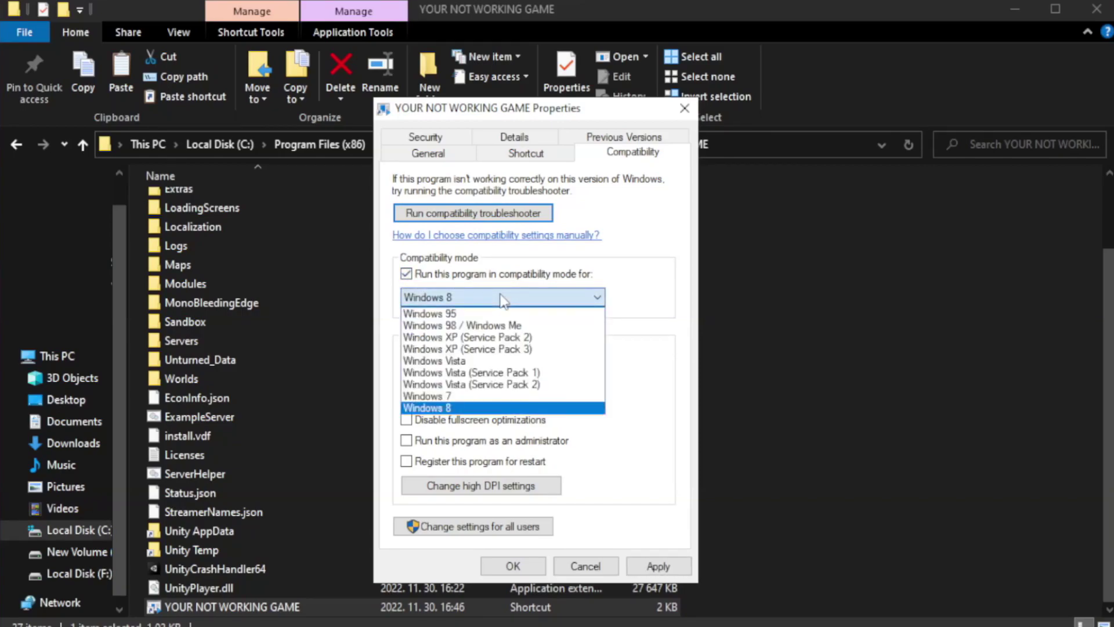
{"action": "left_click", "coordinate": [472, 409]}
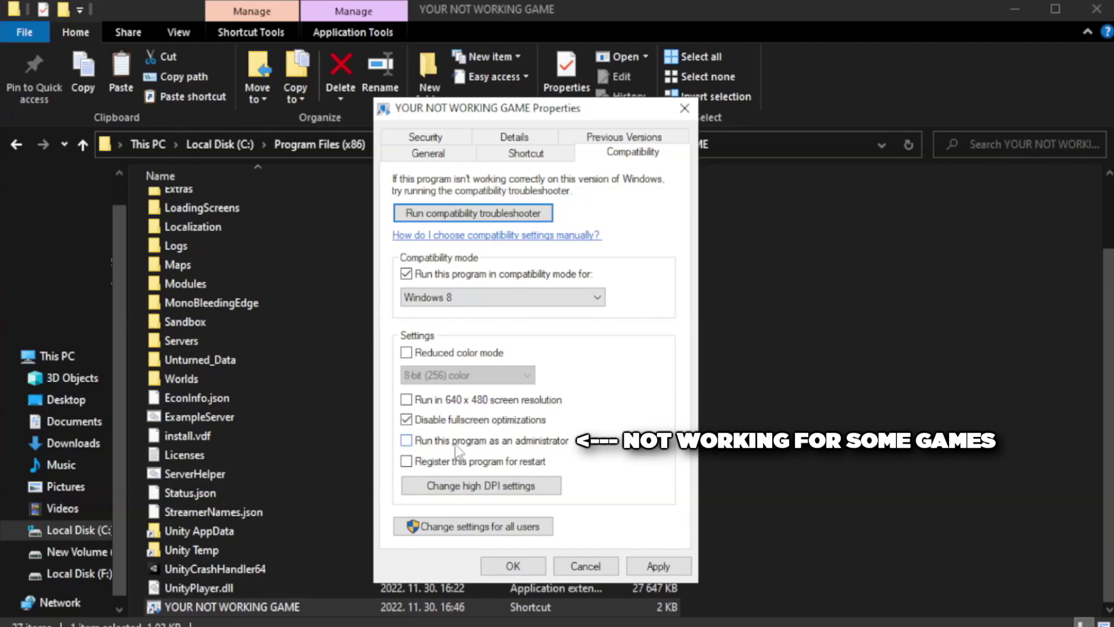
{"action": "left_click", "coordinate": [437, 448]}
{"action": "left_click", "coordinate": [656, 568]}
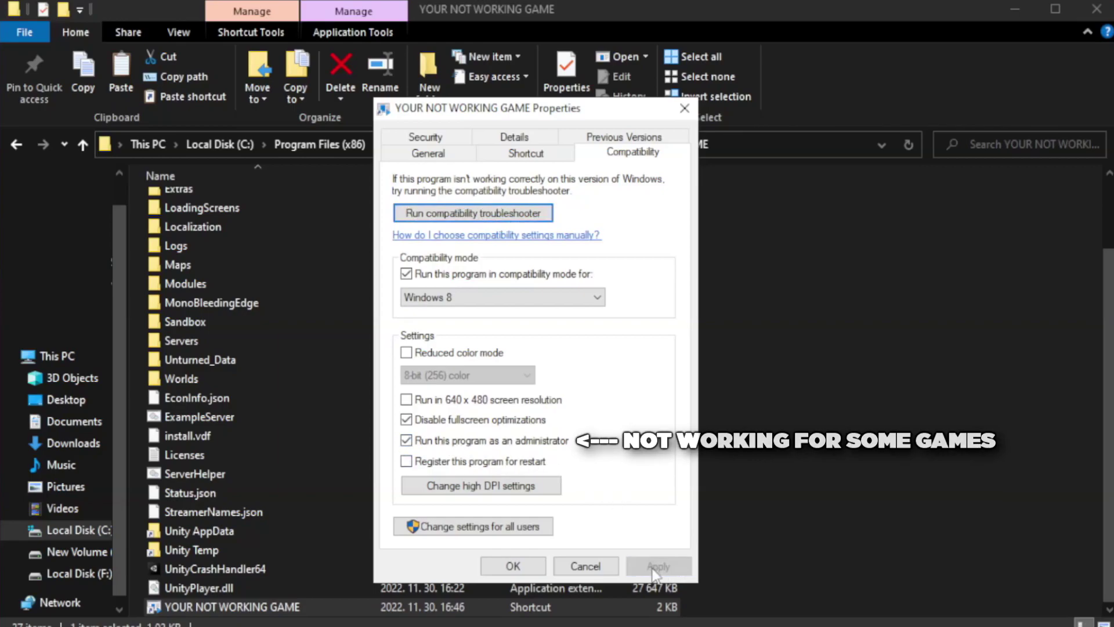
{"action": "left_click", "coordinate": [513, 566]}
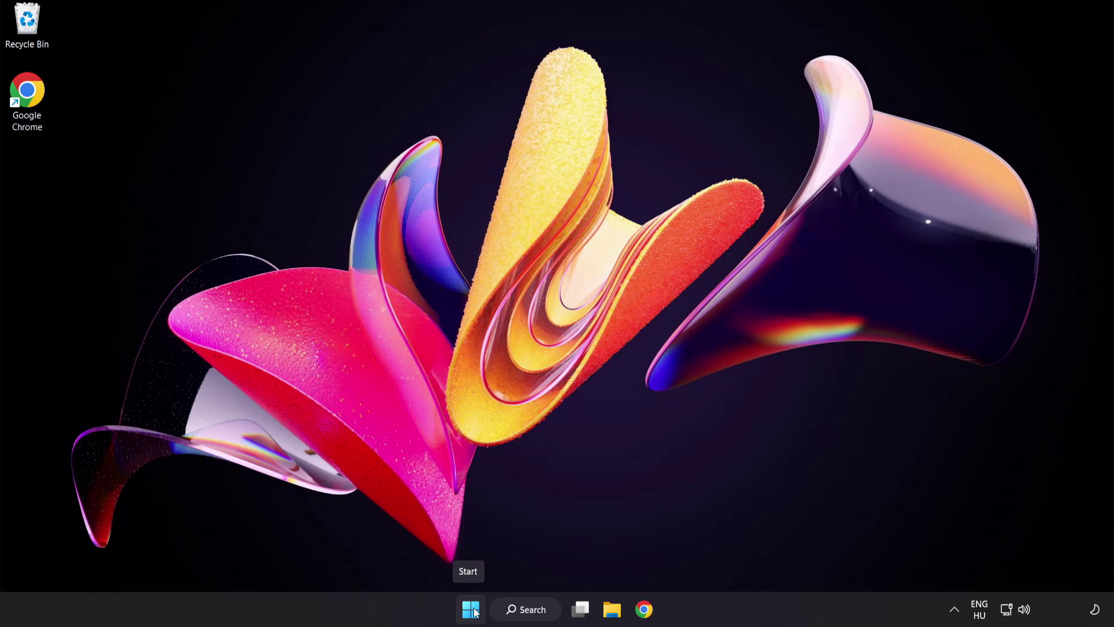
Step: Open Task Manager from the Start button menu and show the Startup apps list
{"action": "right_click", "coordinate": [475, 613]}
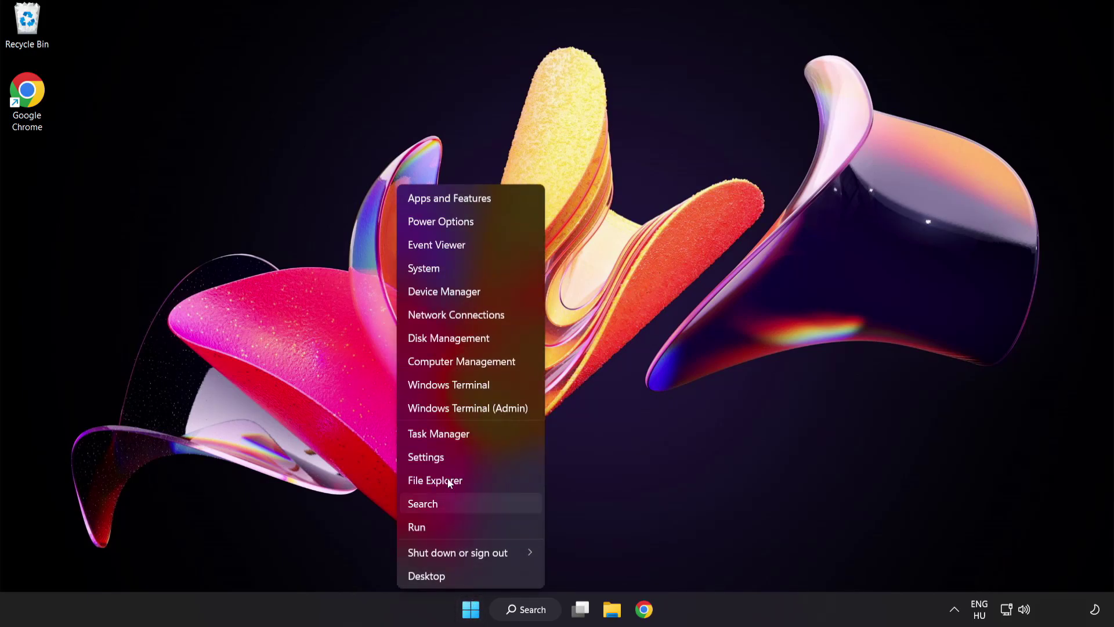
{"action": "left_click", "coordinate": [481, 434]}
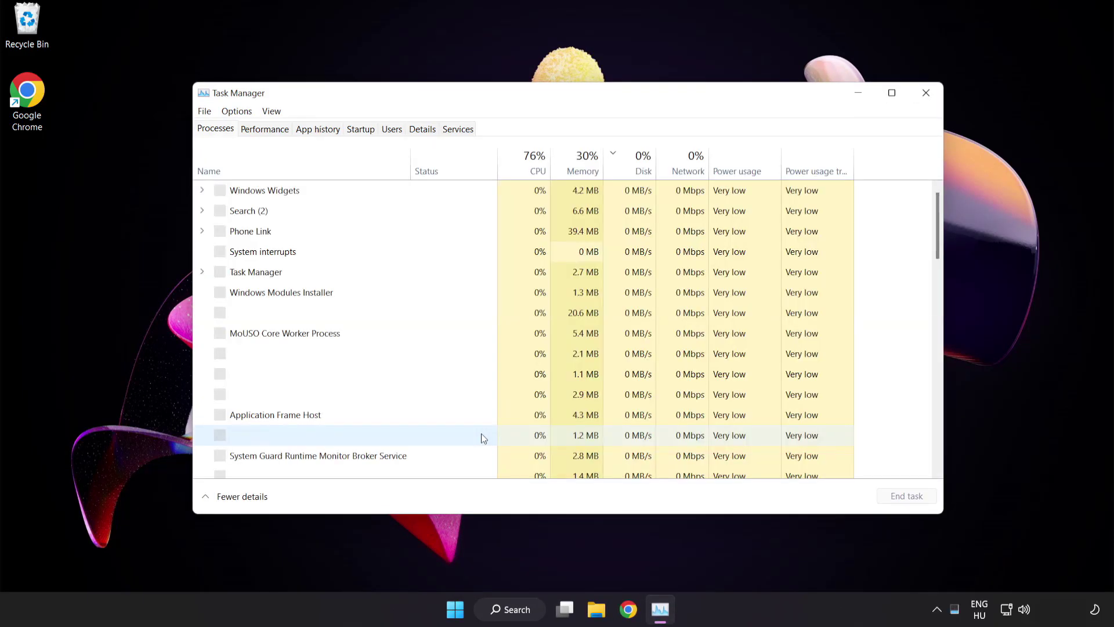
{"action": "left_click", "coordinate": [369, 134]}
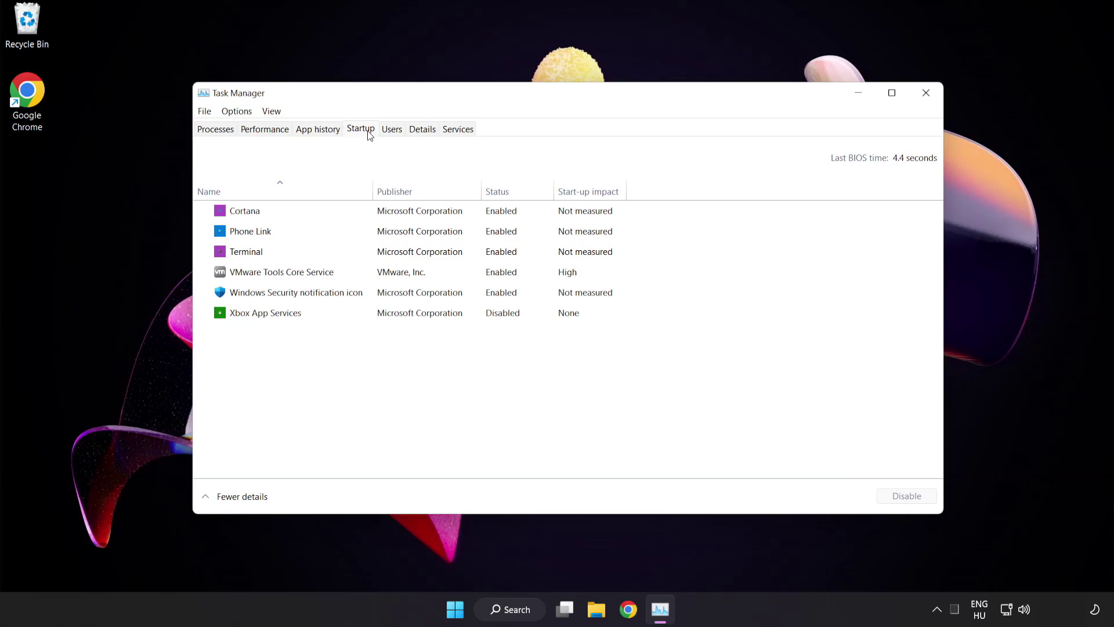
Step: Disable Cortana, Phone Link, Terminal and the Windows Security notification icon at startup
{"action": "left_click", "coordinate": [370, 213]}
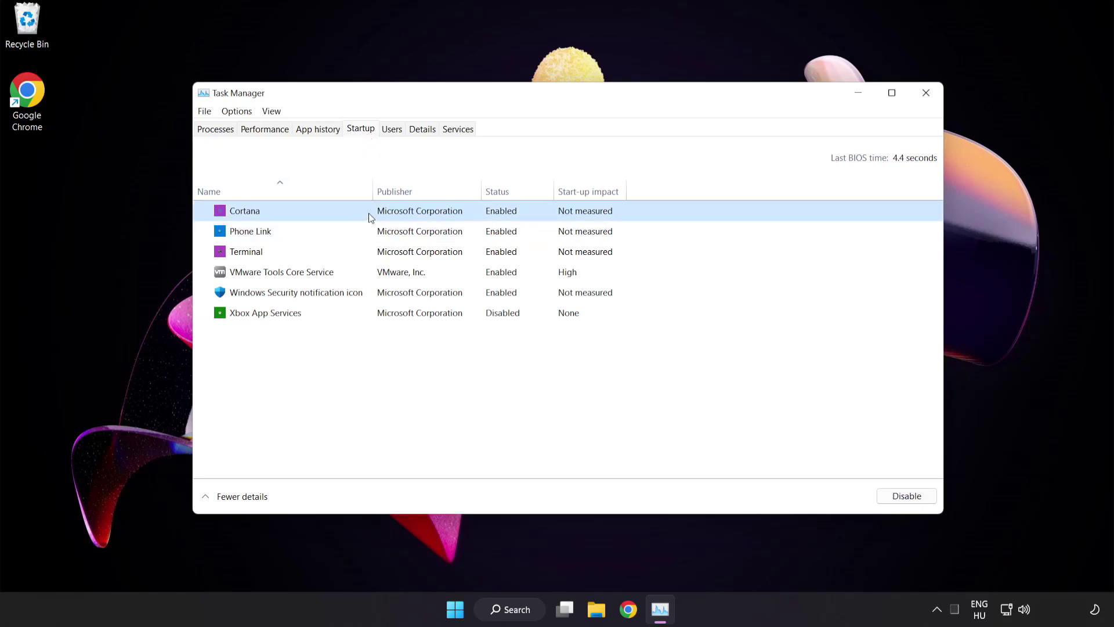
{"action": "left_click", "coordinate": [908, 496]}
{"action": "left_click", "coordinate": [343, 229]}
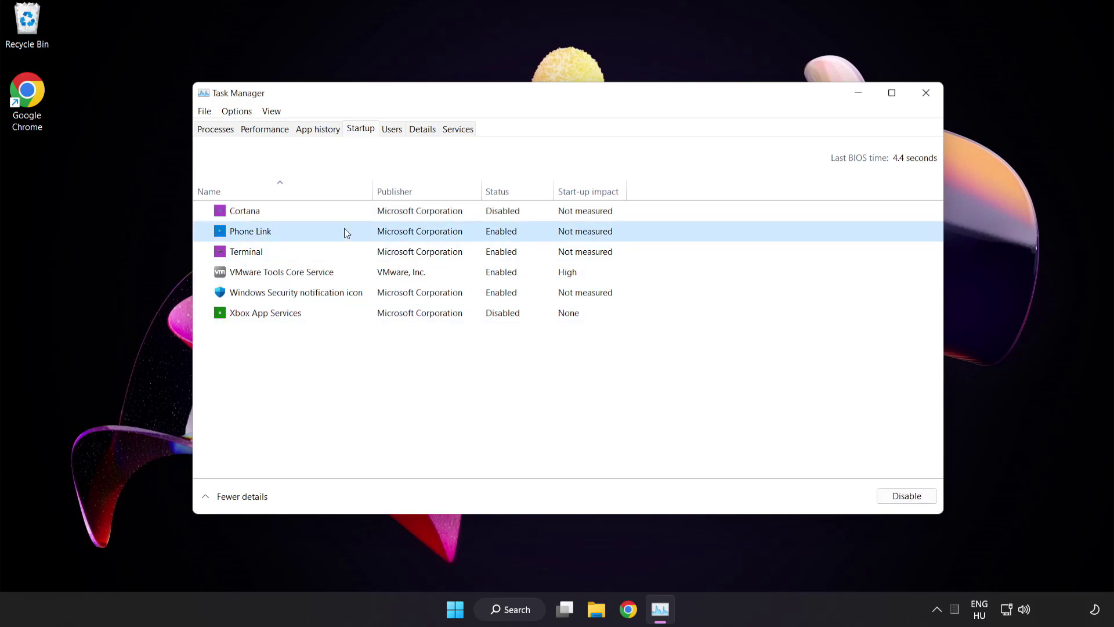
{"action": "left_click", "coordinate": [903, 502]}
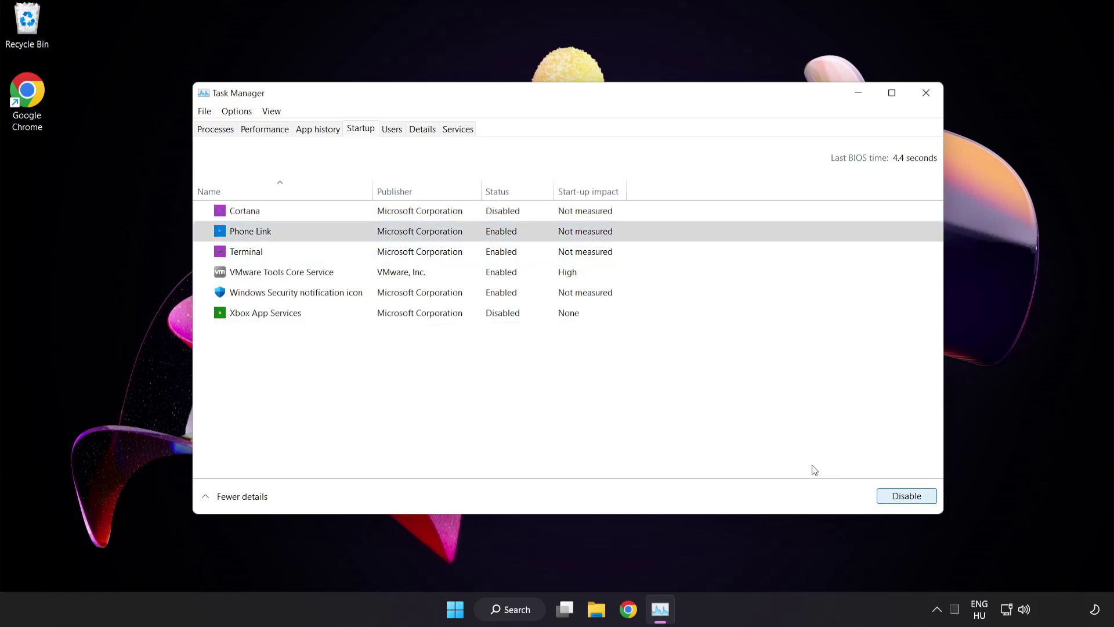
{"action": "left_click", "coordinate": [360, 256]}
{"action": "left_click", "coordinate": [888, 495]}
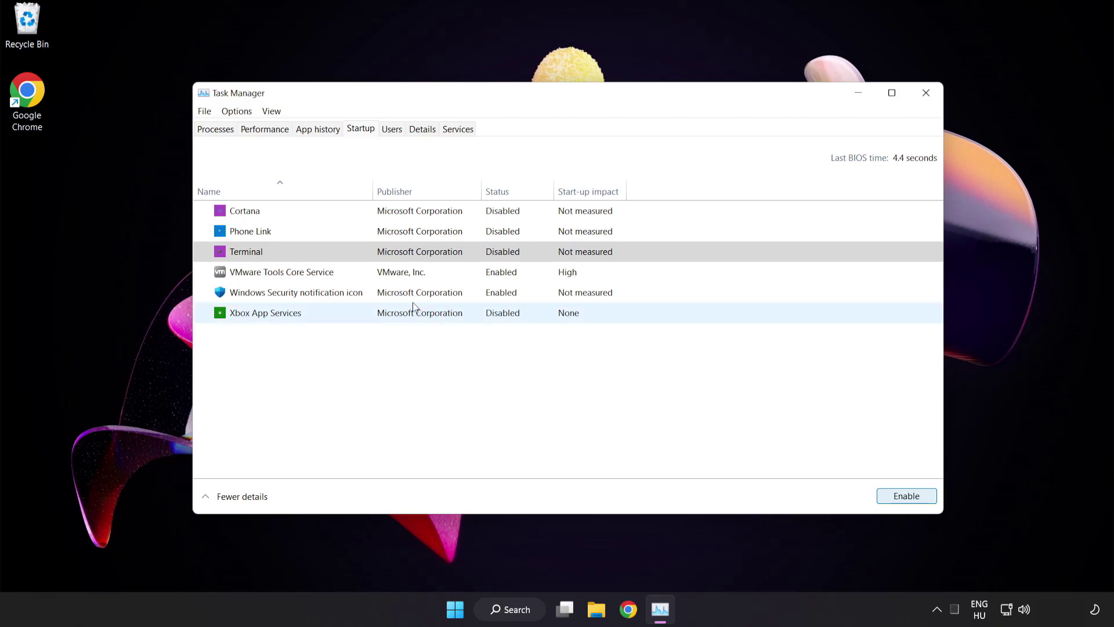
{"action": "left_click", "coordinate": [411, 292]}
{"action": "left_click", "coordinate": [898, 497]}
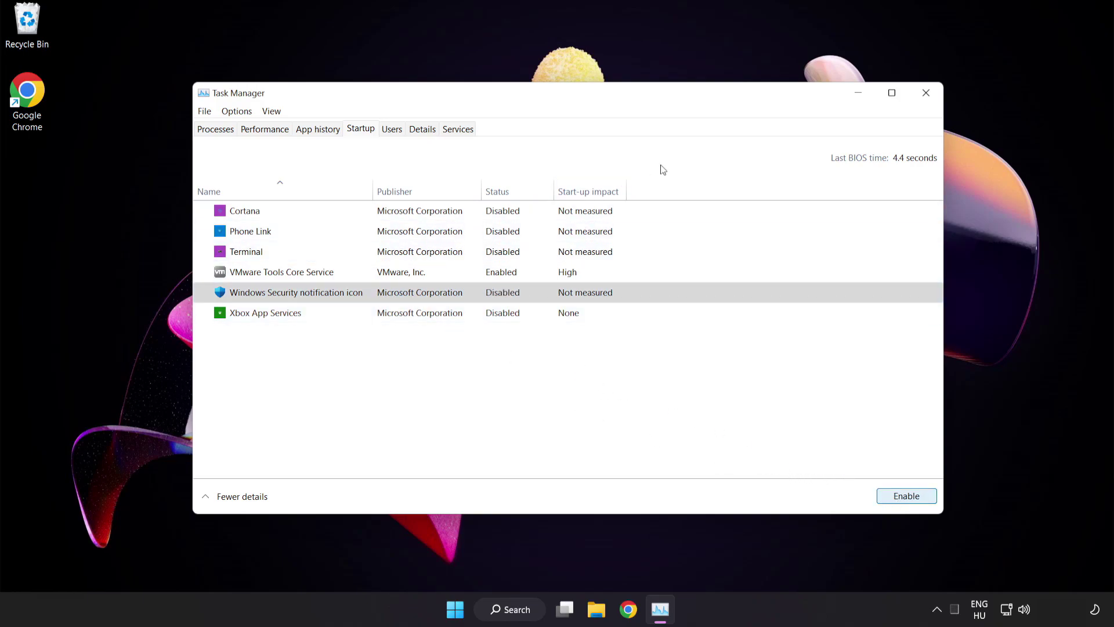
Step: Close Task Manager, search 'security' and open Windows Security on Virus & threat protection
{"action": "left_click", "coordinate": [926, 94]}
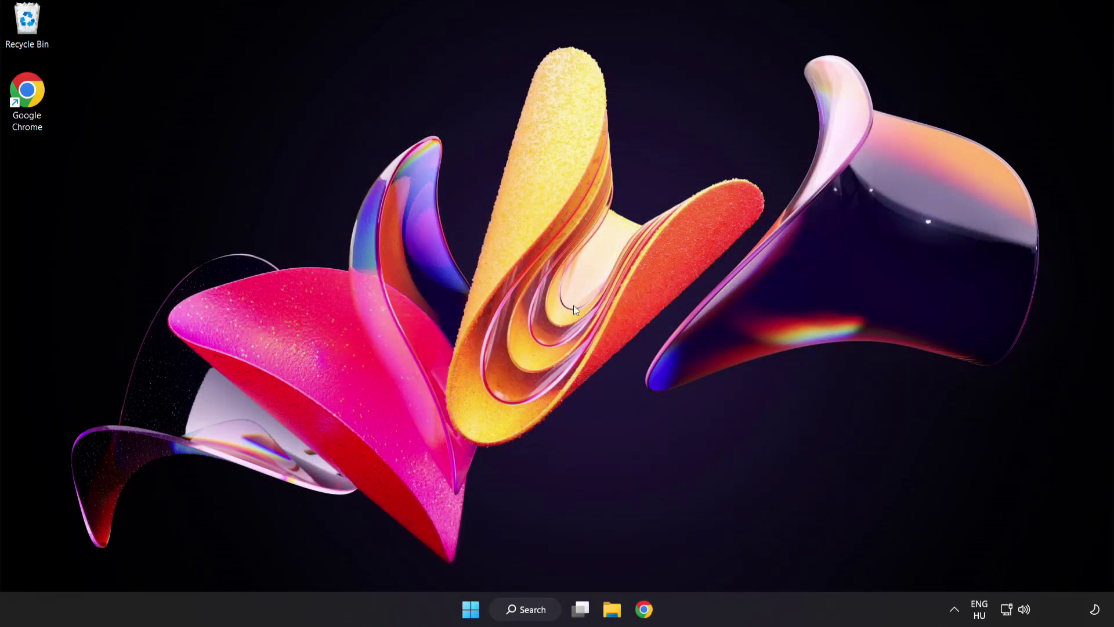
{"action": "left_click", "coordinate": [537, 614]}
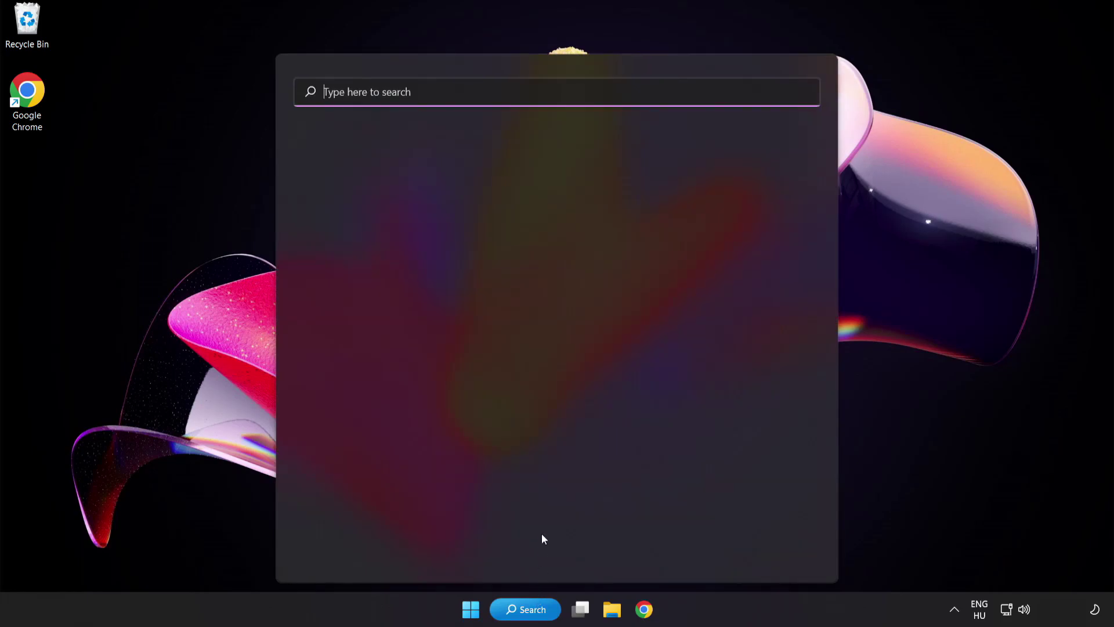
{"action": "type", "text": "sec"}
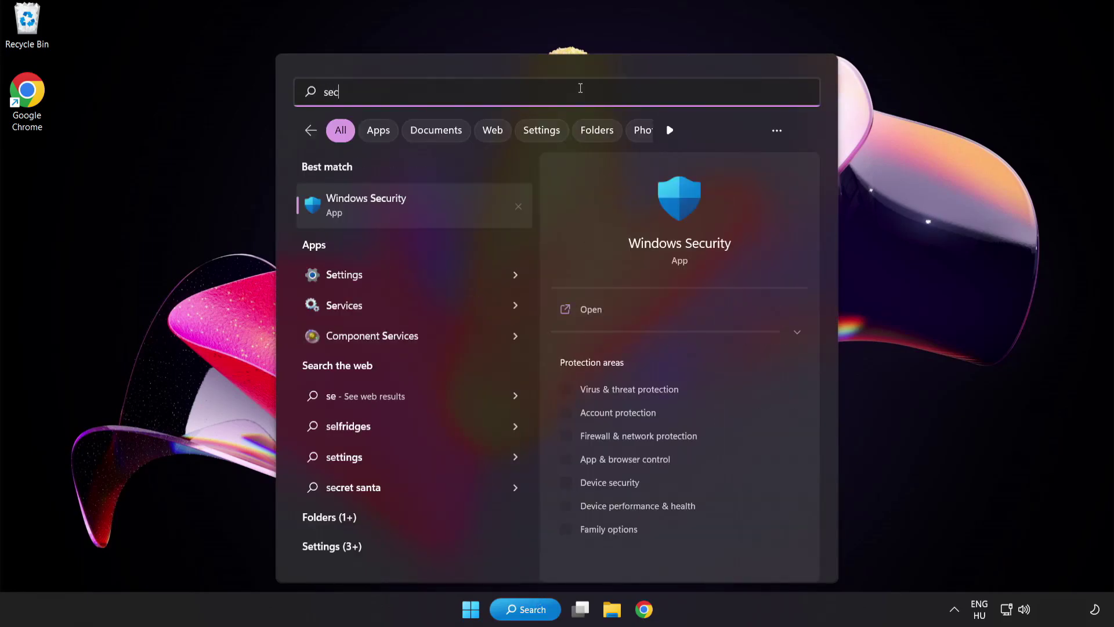
{"action": "type", "text": "urity"}
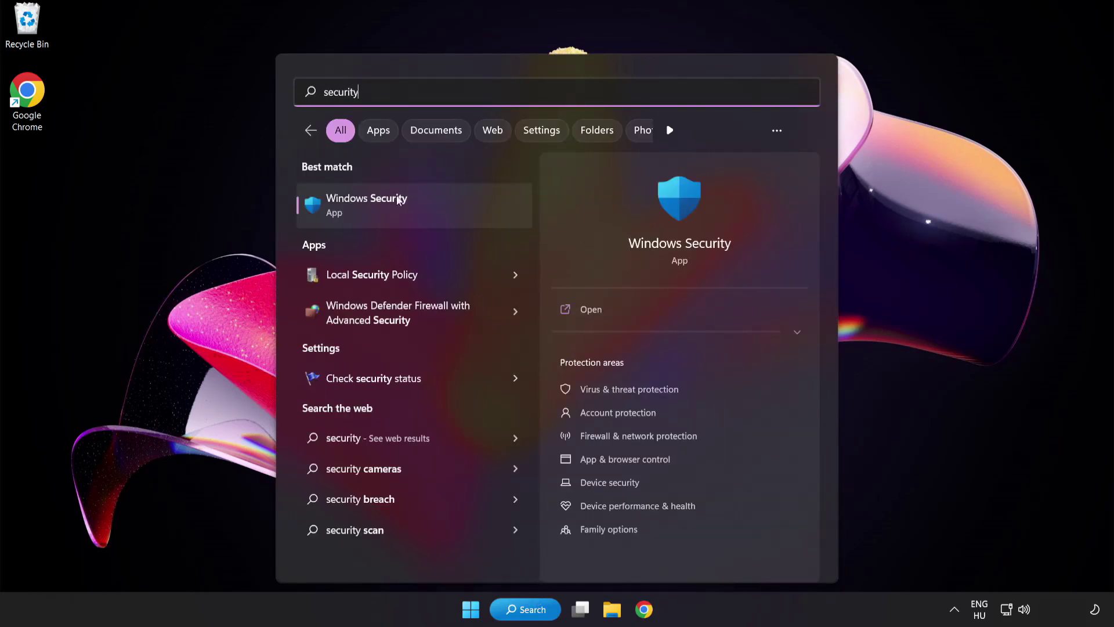
{"action": "left_click", "coordinate": [421, 207]}
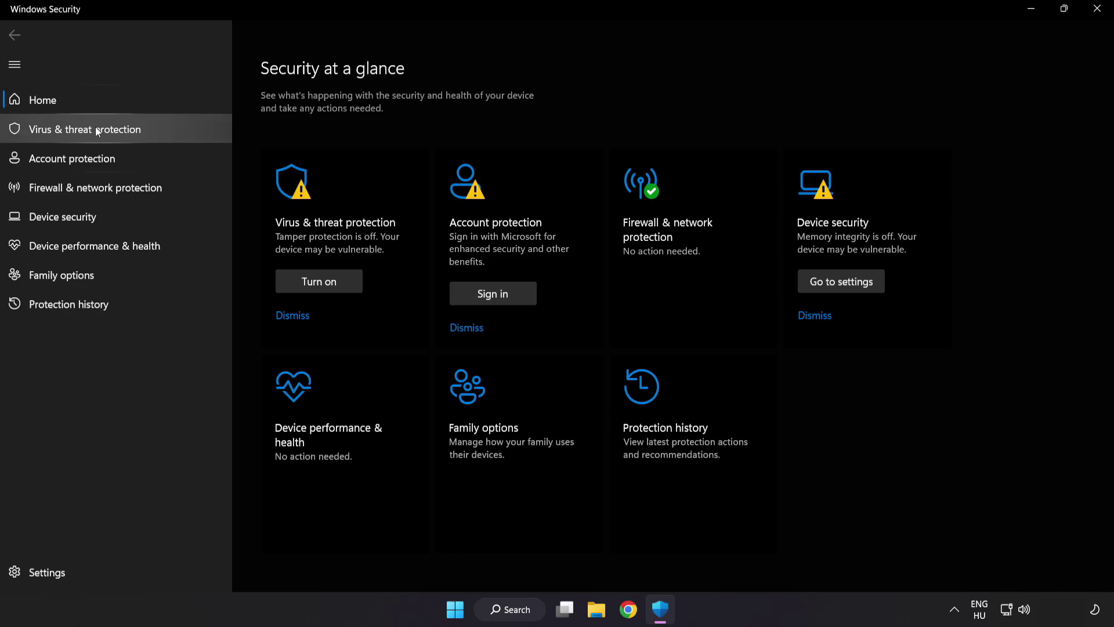
{"action": "left_click", "coordinate": [169, 128]}
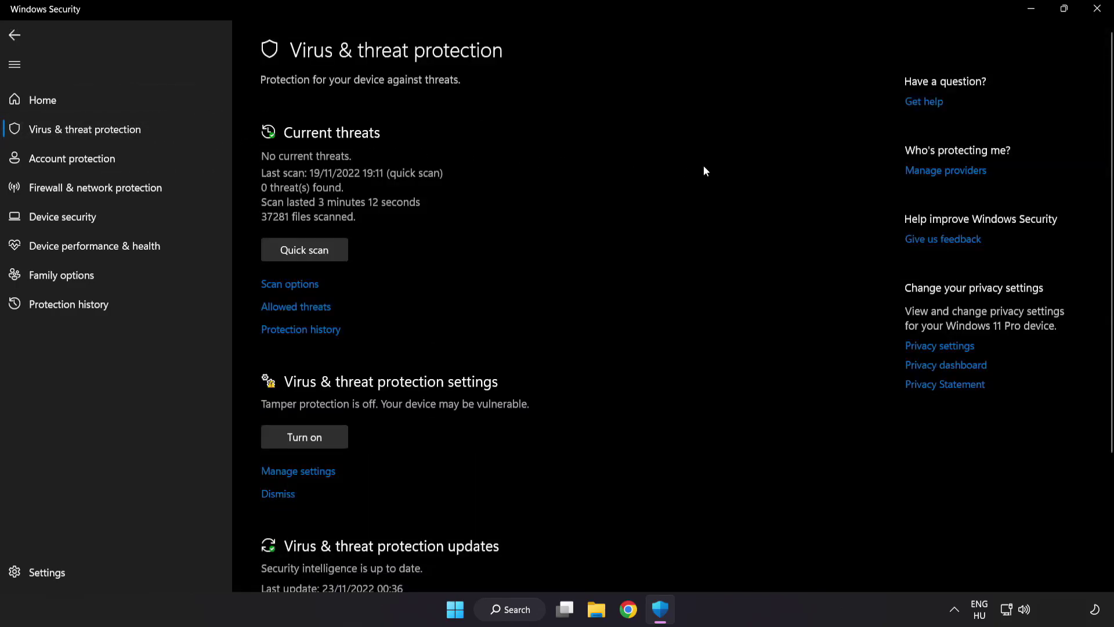
{"action": "scroll", "coordinate": [704, 167], "scroll_direction": "down", "scroll_amount": 3}
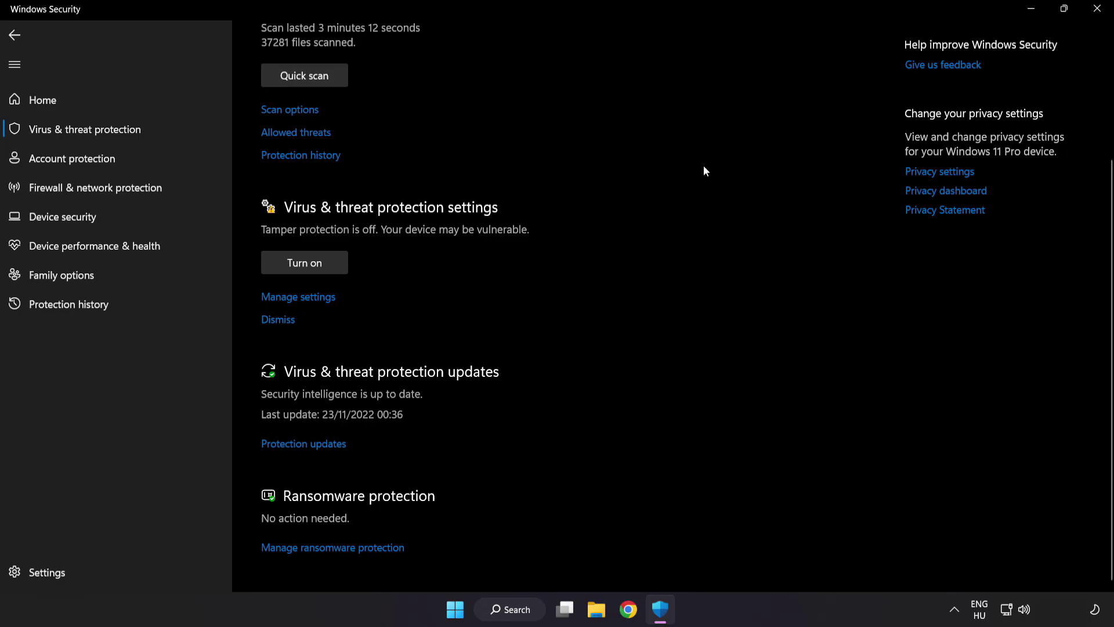
Step: Go from Virus & threat protection settings to Exclusions and list the exclusion types to add
{"action": "left_click", "coordinate": [306, 296]}
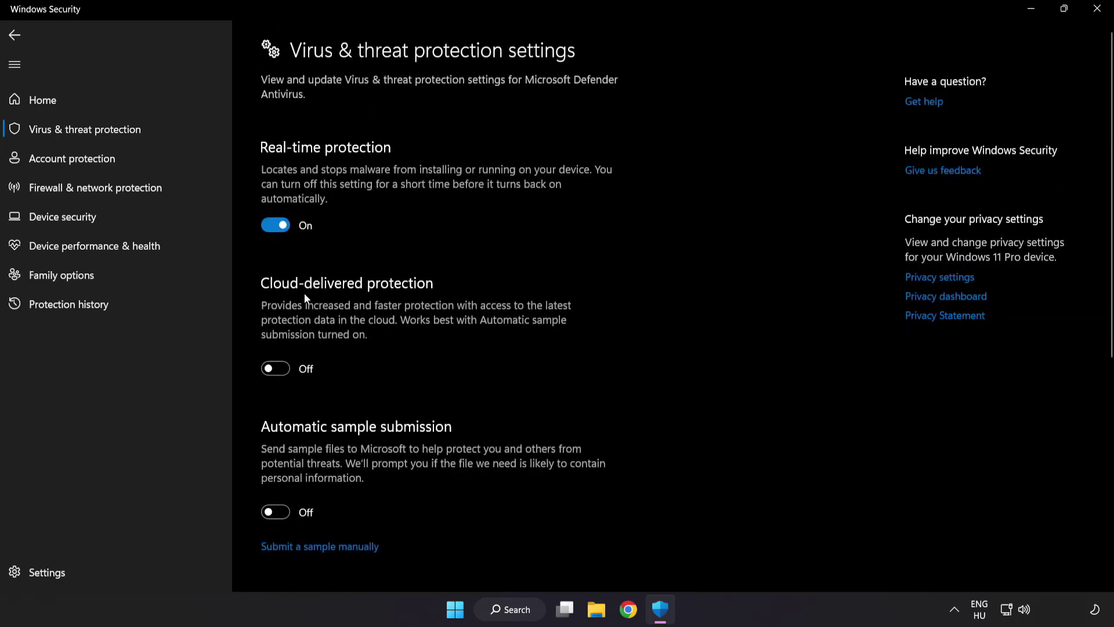
{"action": "scroll", "coordinate": [647, 302], "scroll_direction": "down", "scroll_amount": 7}
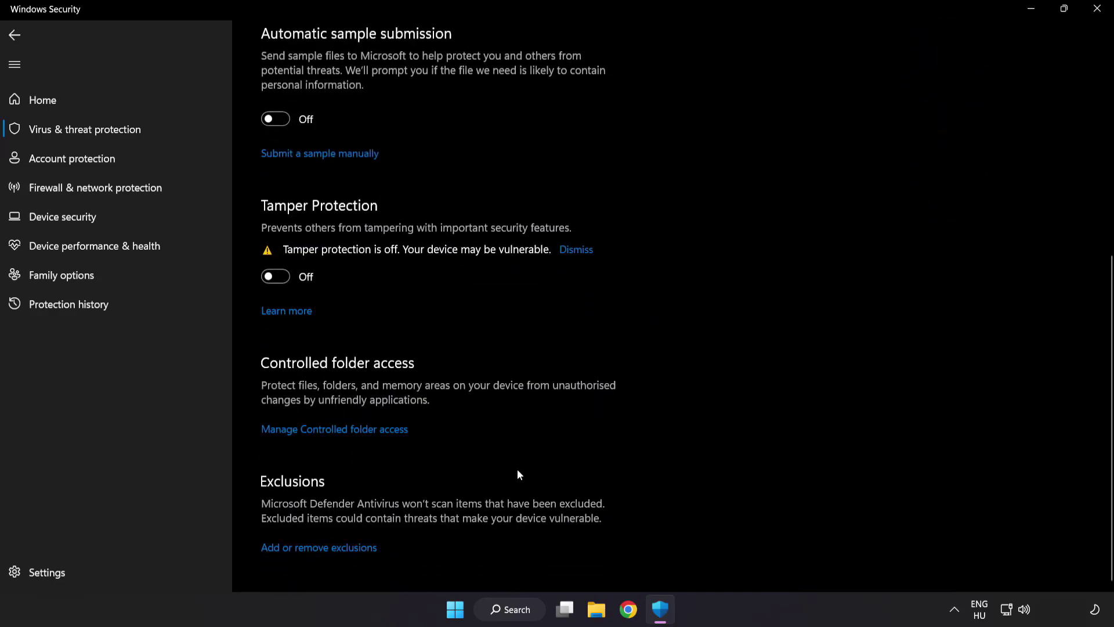
{"action": "left_click", "coordinate": [325, 549]}
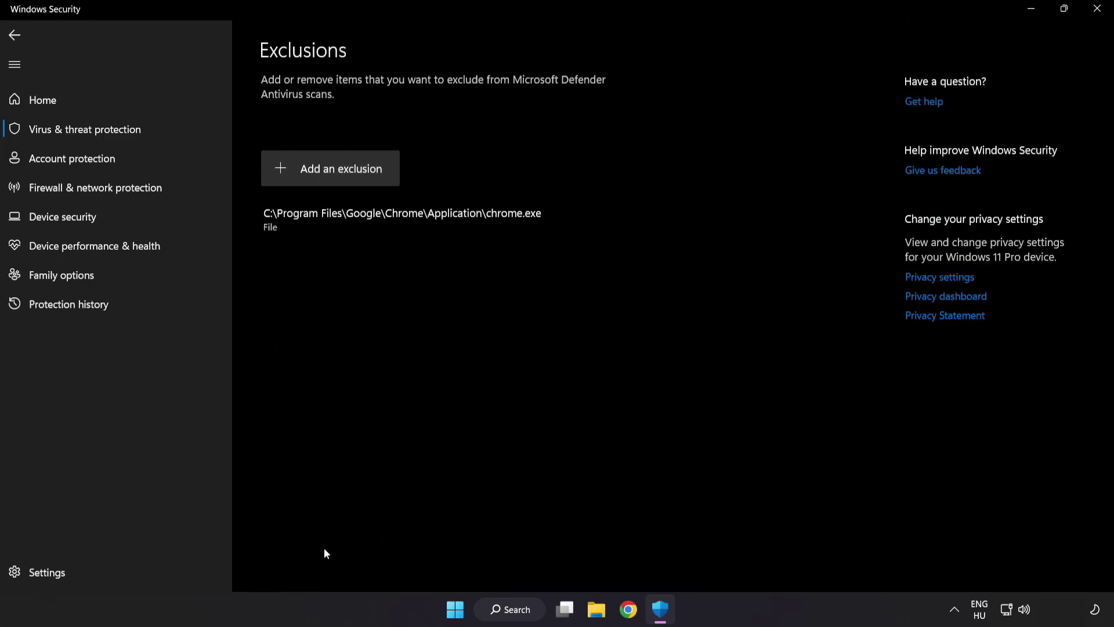
{"action": "left_click", "coordinate": [333, 181]}
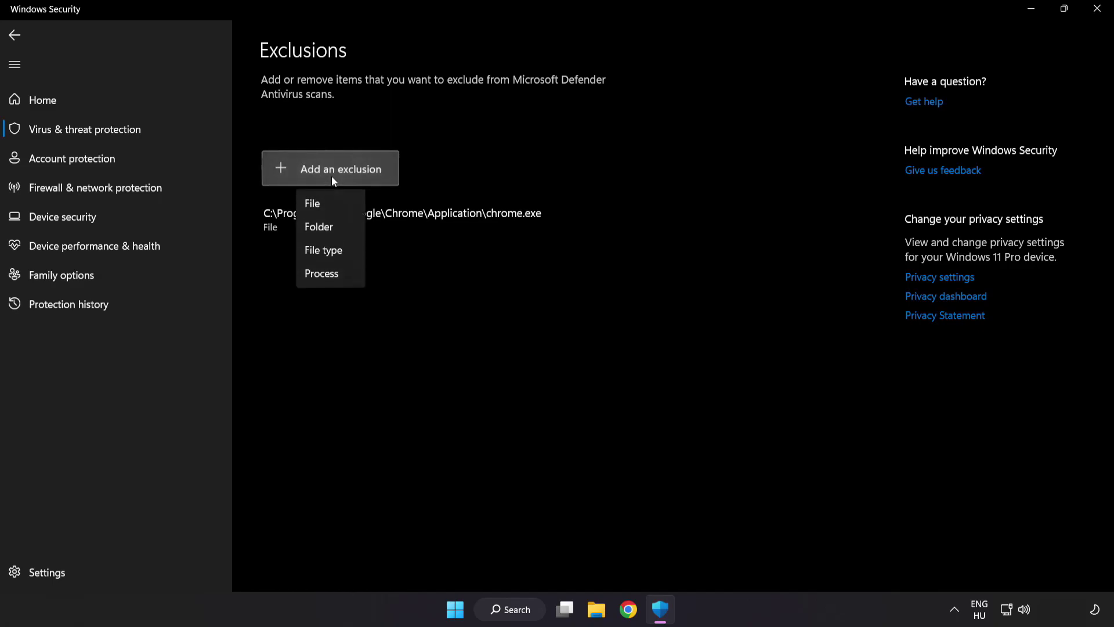
Step: Start a File exclusion and browse to C:\Program Files (x86)
{"action": "left_click", "coordinate": [323, 204]}
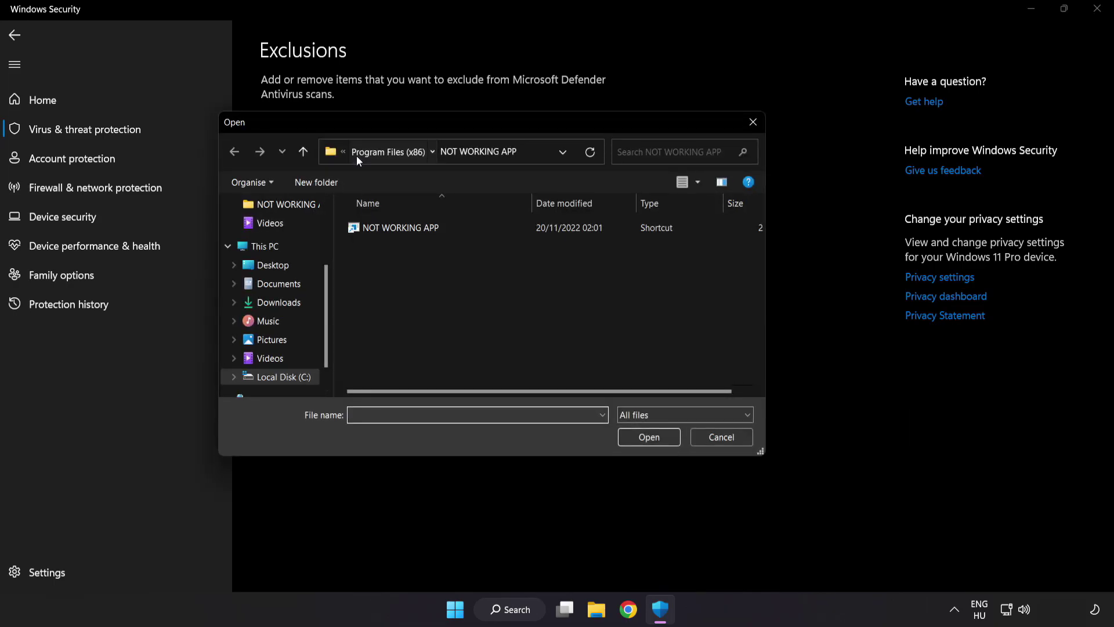
{"action": "left_click", "coordinate": [357, 156]}
{"action": "left_click", "coordinate": [364, 151]}
{"action": "left_click", "coordinate": [366, 152]}
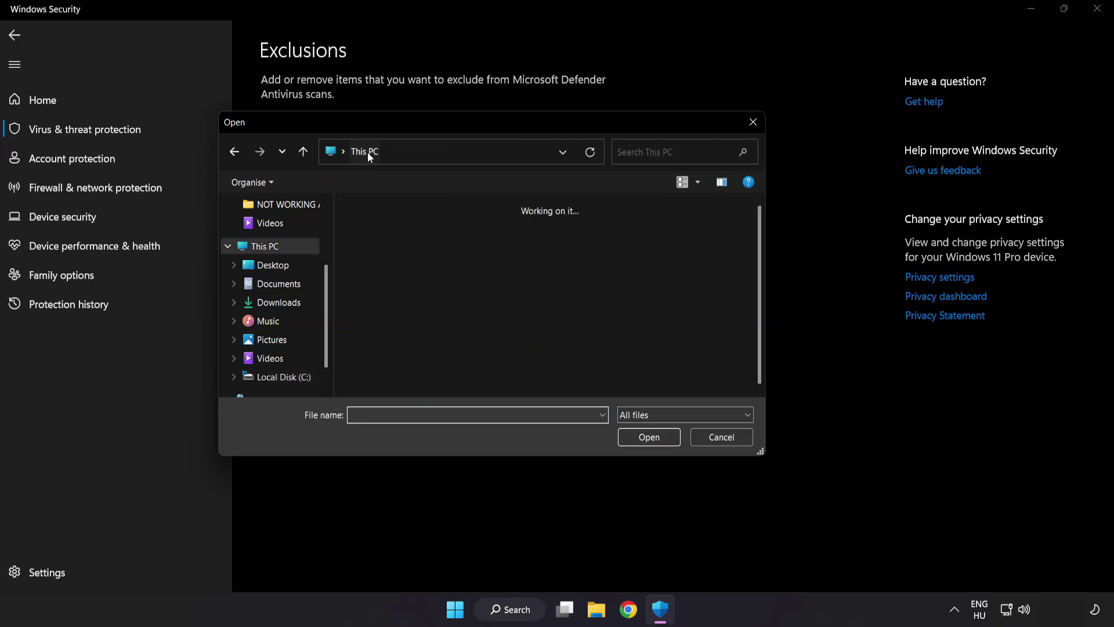
{"action": "double_click", "coordinate": [415, 380]}
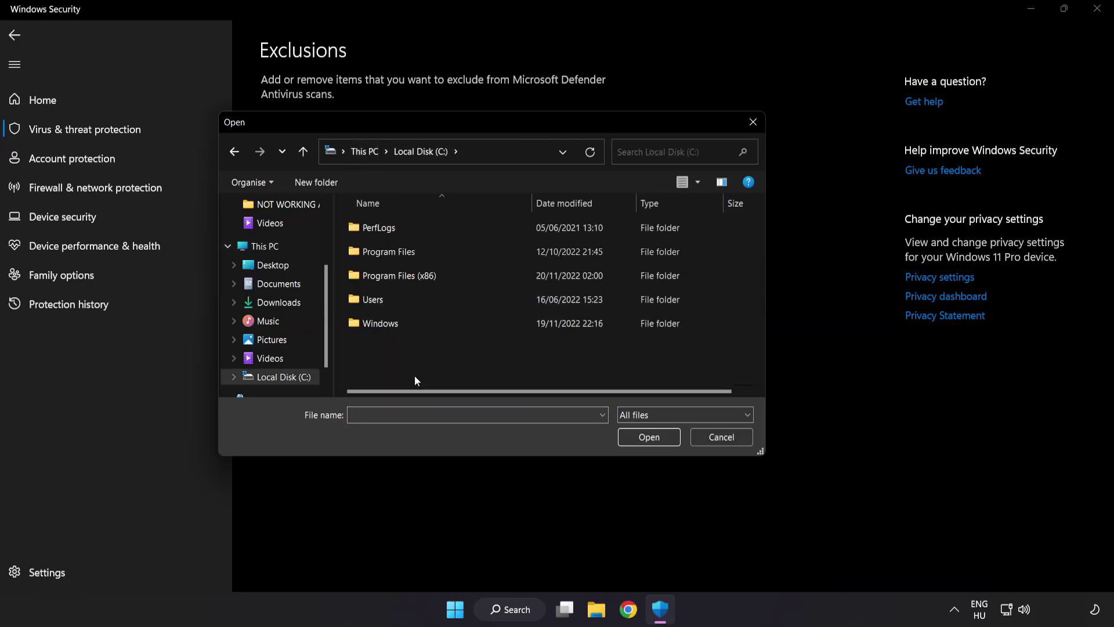
{"action": "double_click", "coordinate": [427, 269]}
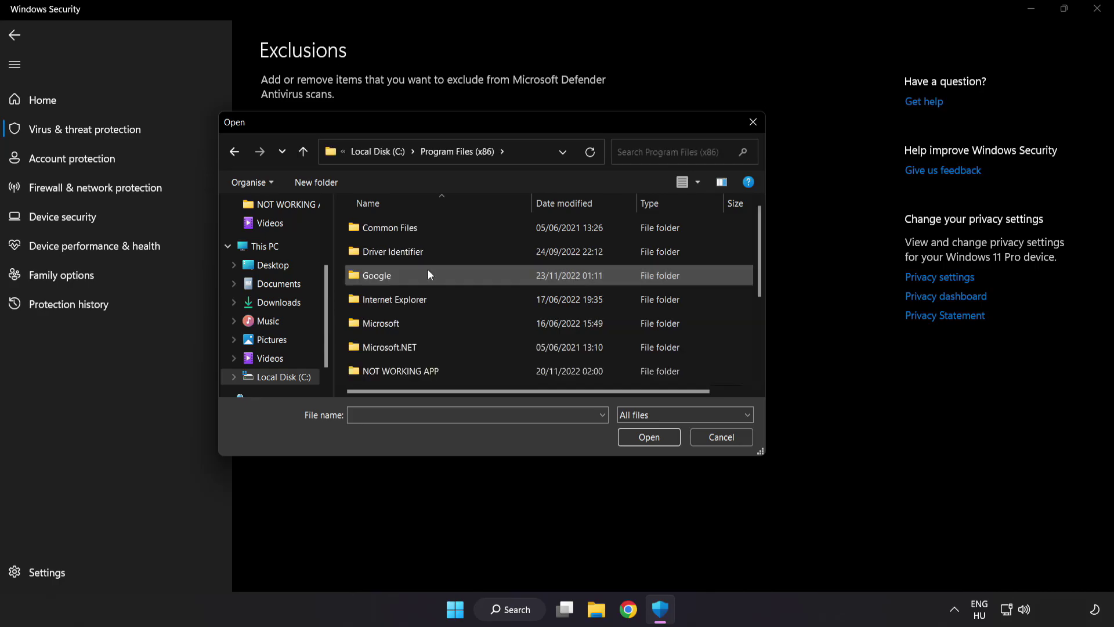
Step: Select the NOT WORKING APP shortcut in its folder as the excluded file
{"action": "scroll", "coordinate": [414, 360], "scroll_direction": "down", "scroll_amount": 1}
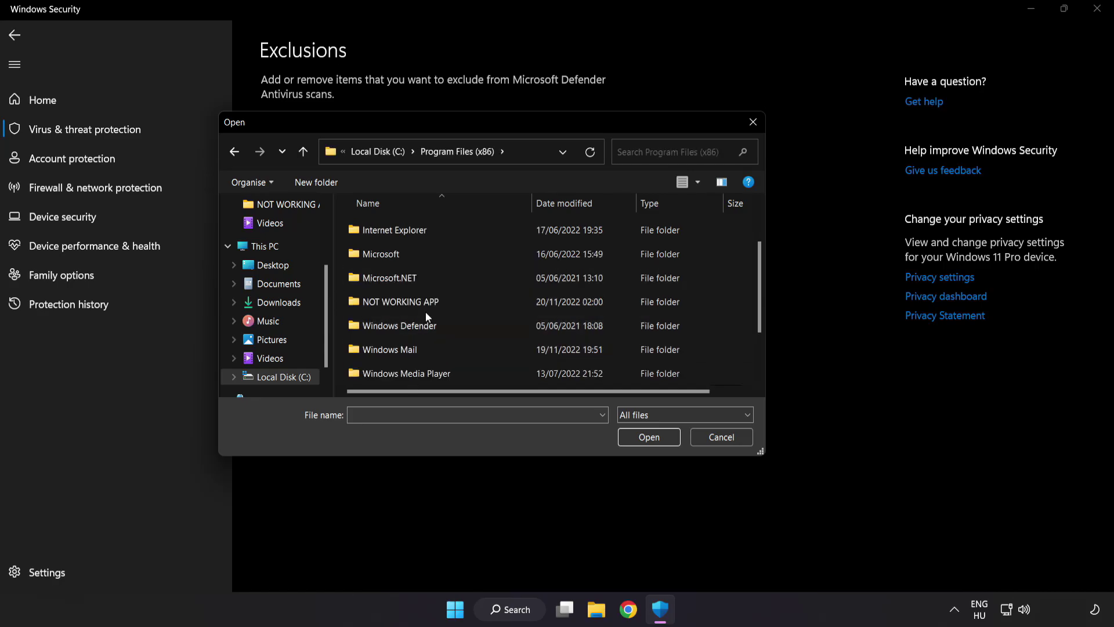
{"action": "double_click", "coordinate": [442, 302]}
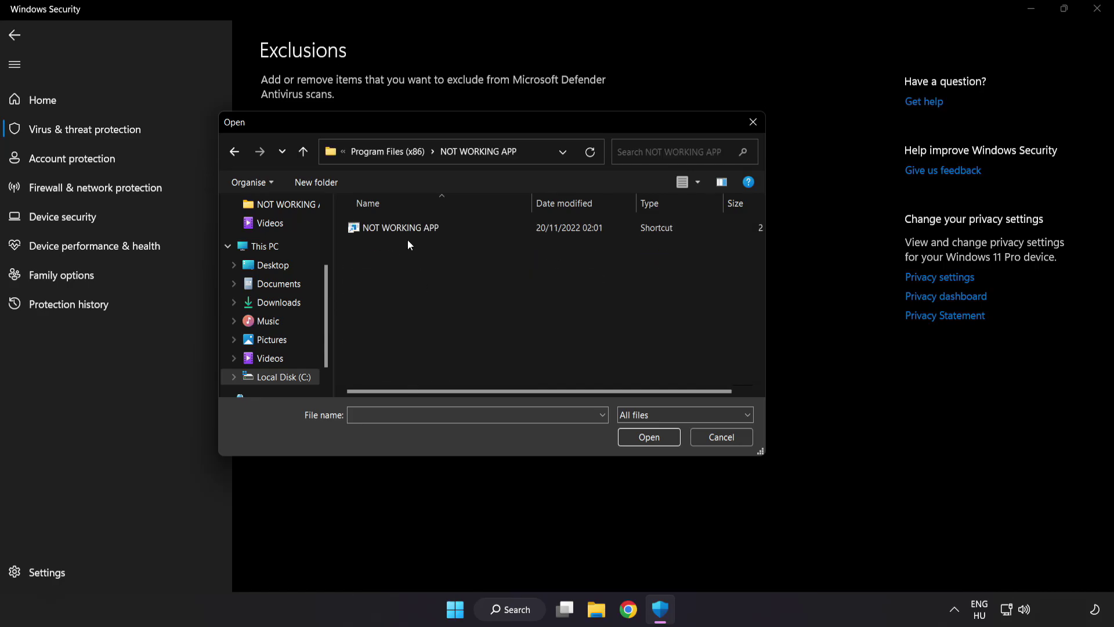
{"action": "left_click", "coordinate": [374, 232]}
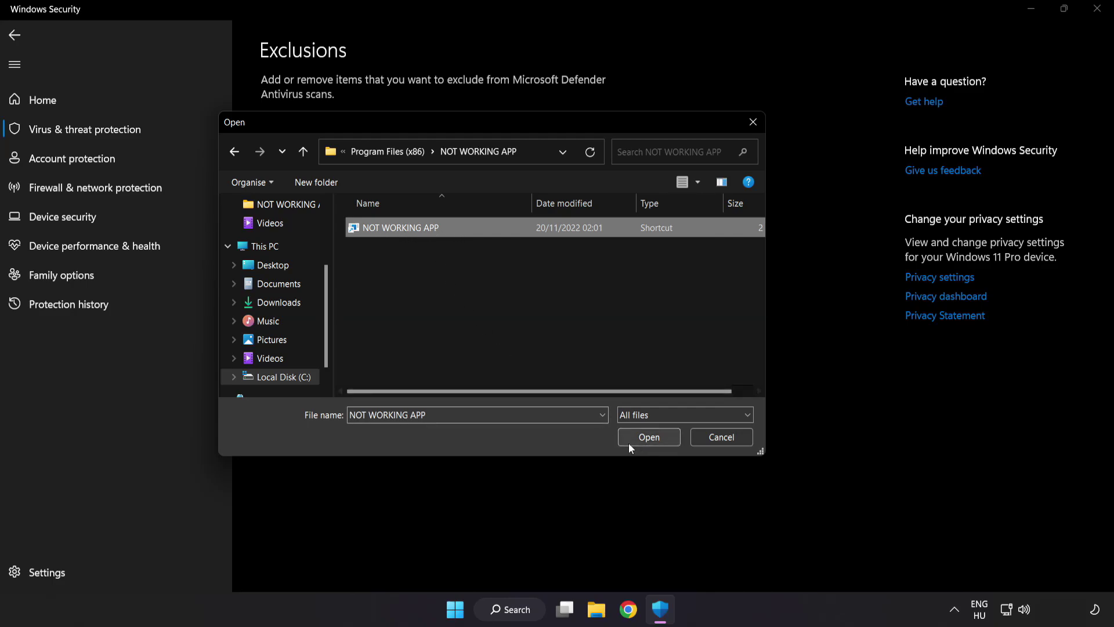
{"action": "left_click", "coordinate": [650, 441]}
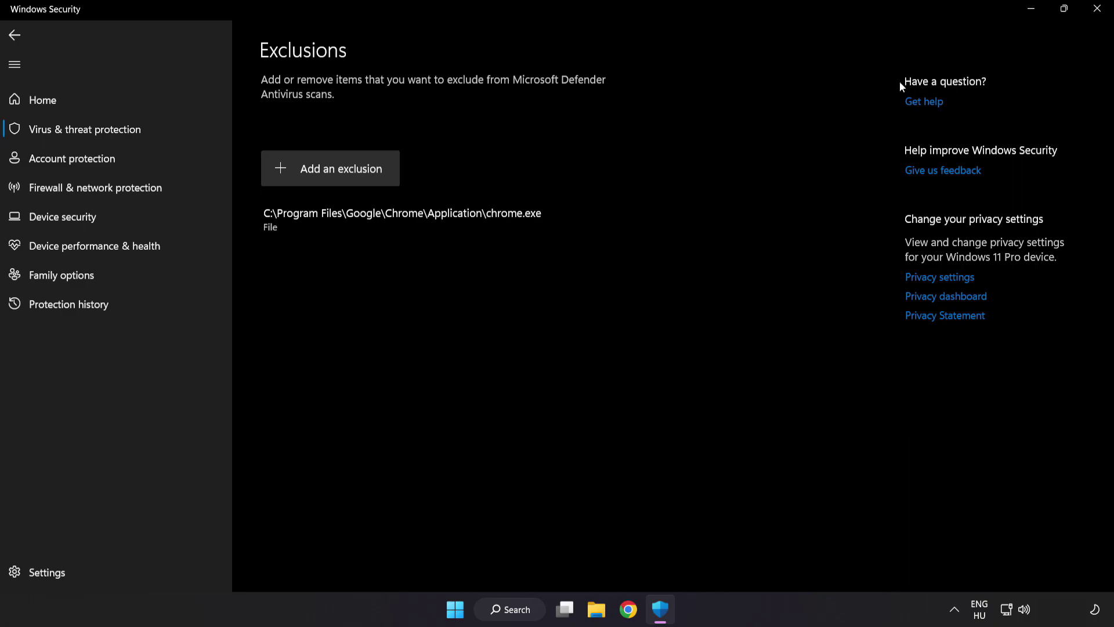
Step: Close Windows Security and show the Start menu's power options for restarting
{"action": "left_click", "coordinate": [1094, 18]}
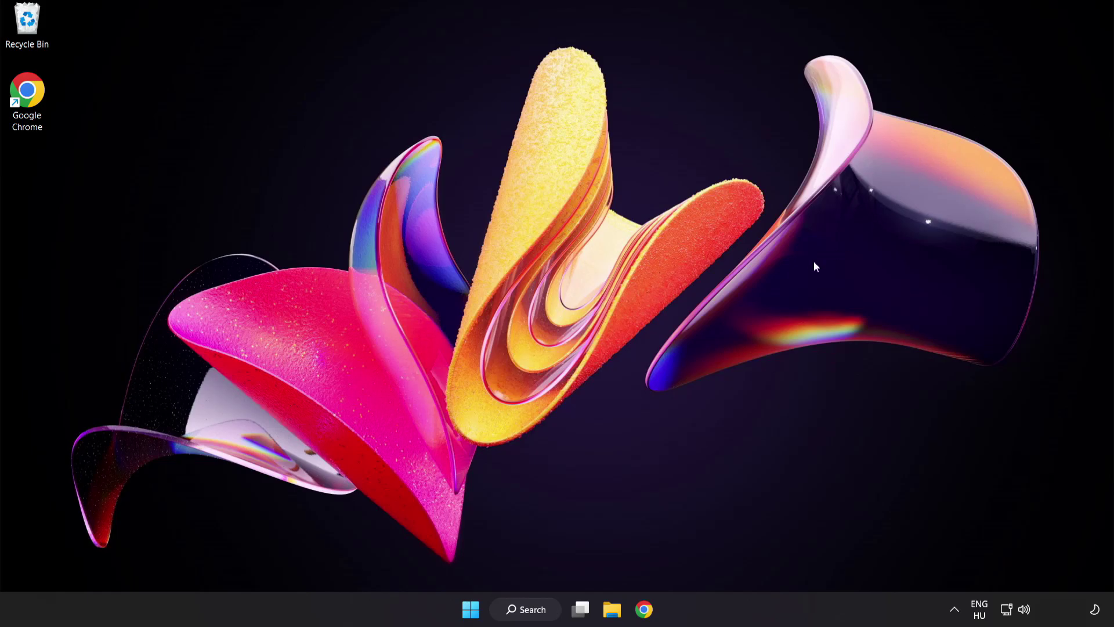
{"action": "left_click", "coordinate": [471, 609]}
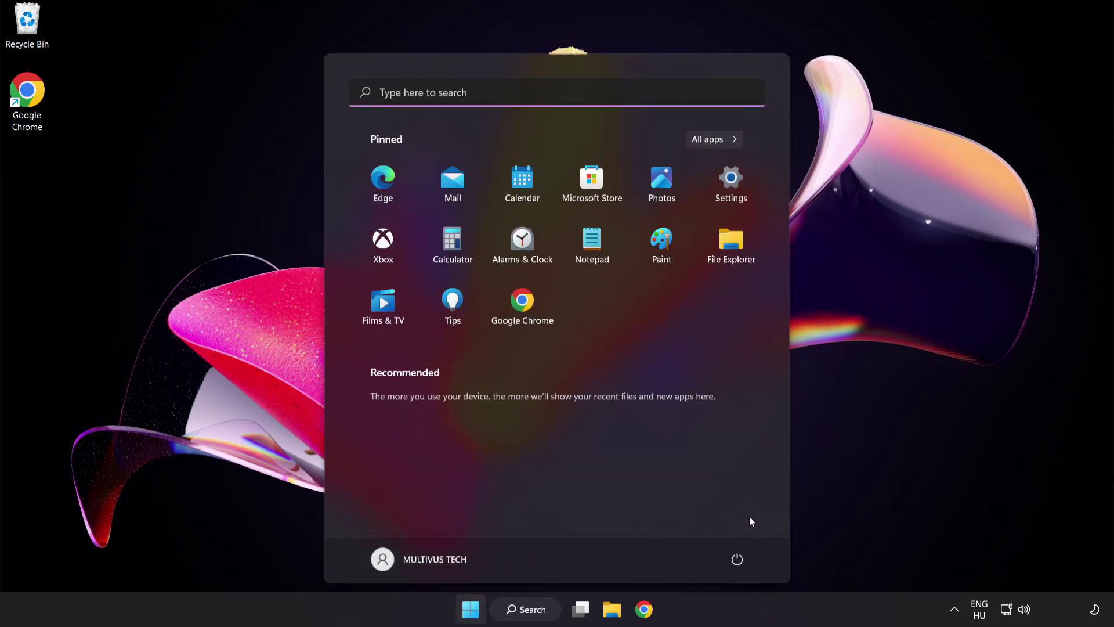
{"action": "left_click", "coordinate": [737, 559]}
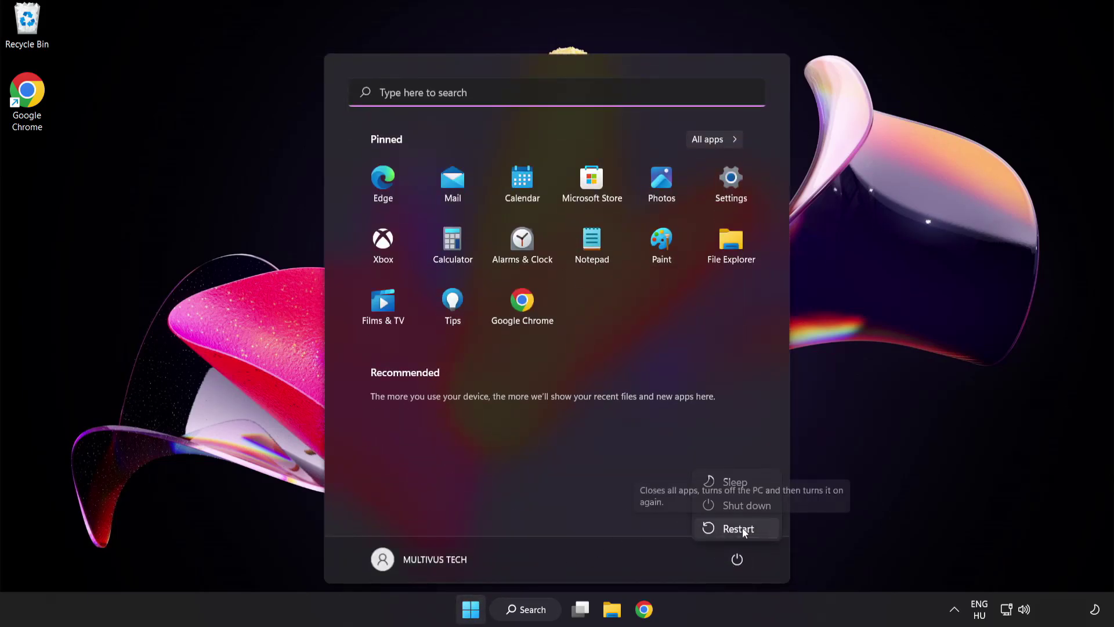